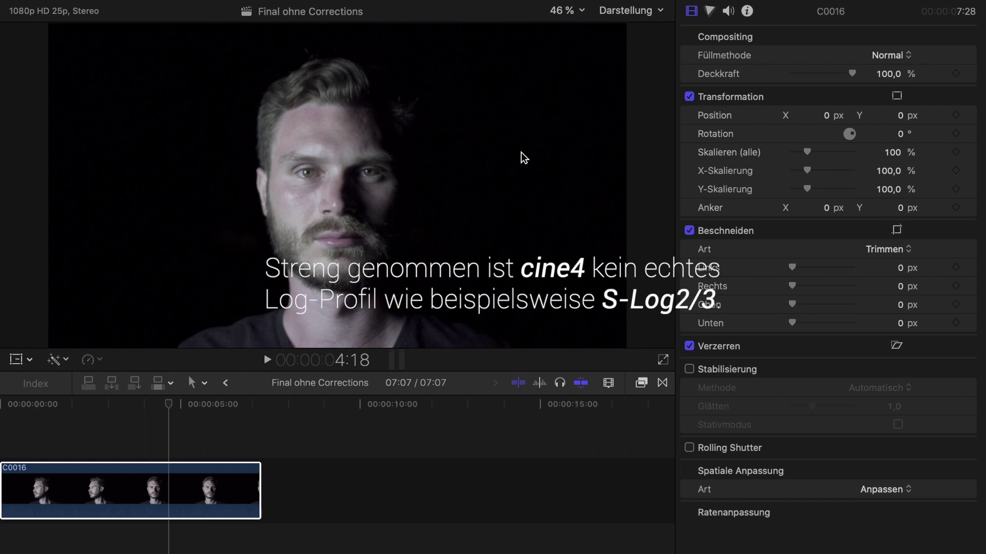
Search the effects for "lut" and apply the Eigene LUT effect to clip C0016.
left_click(641, 383)
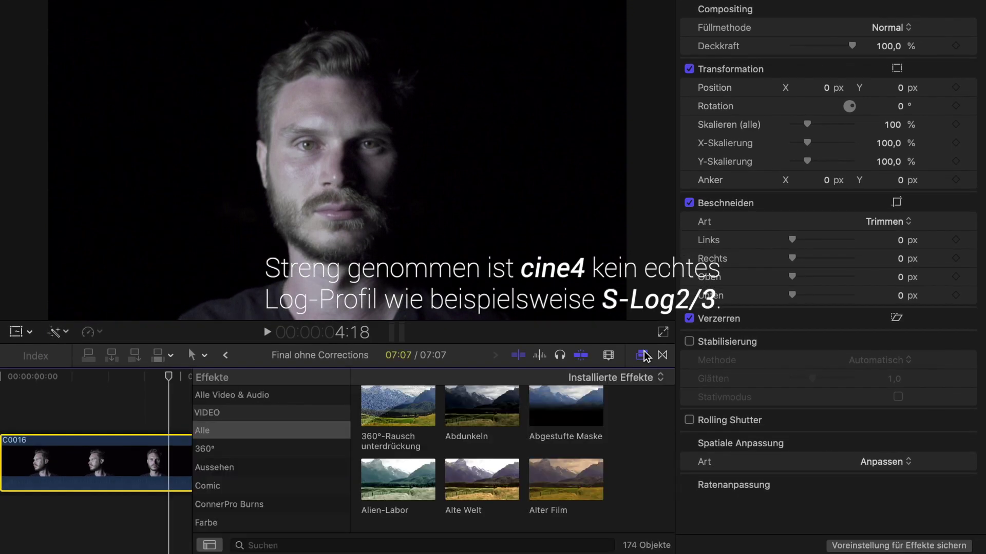
left_click(288, 544)
type("lu")
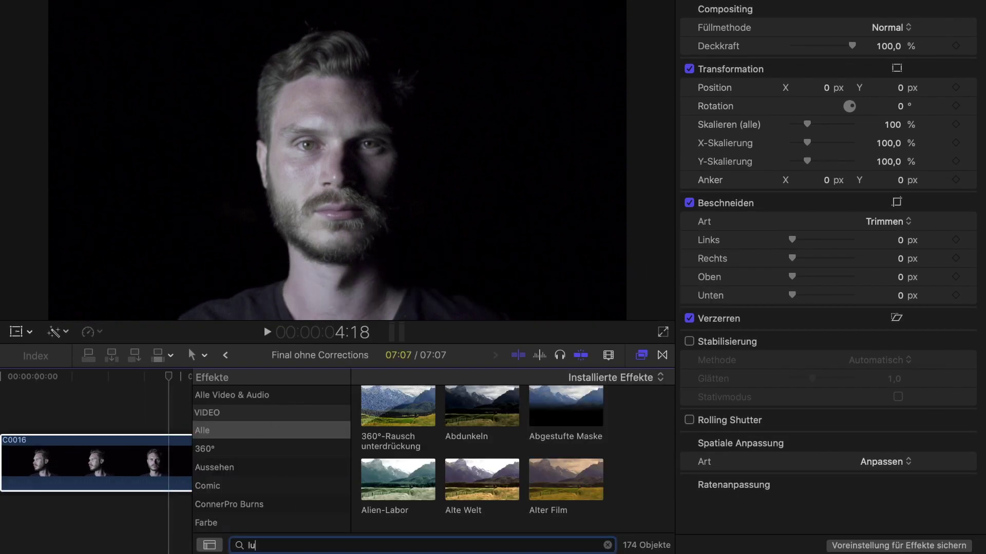
type("t")
left_click(482, 407)
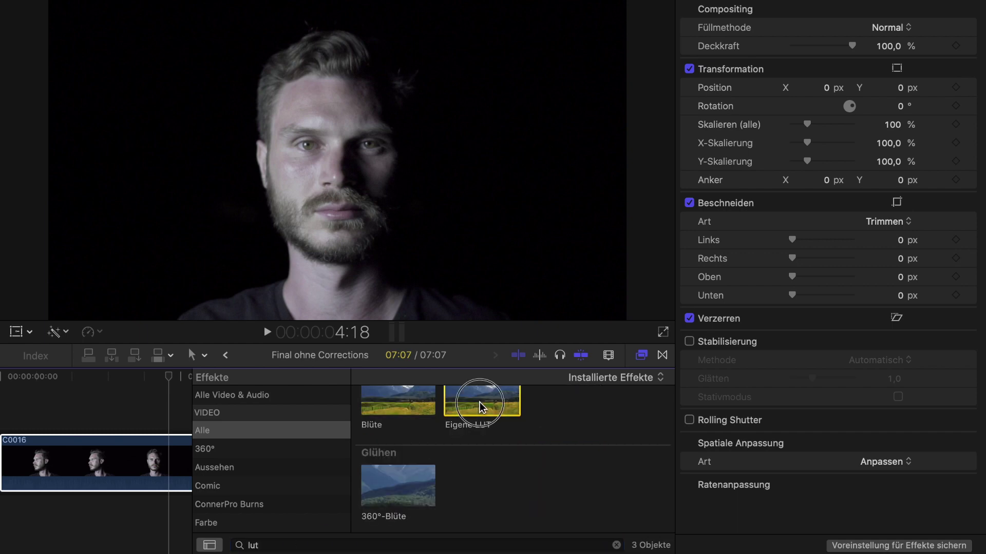
left_click_drag(482, 407, 159, 458)
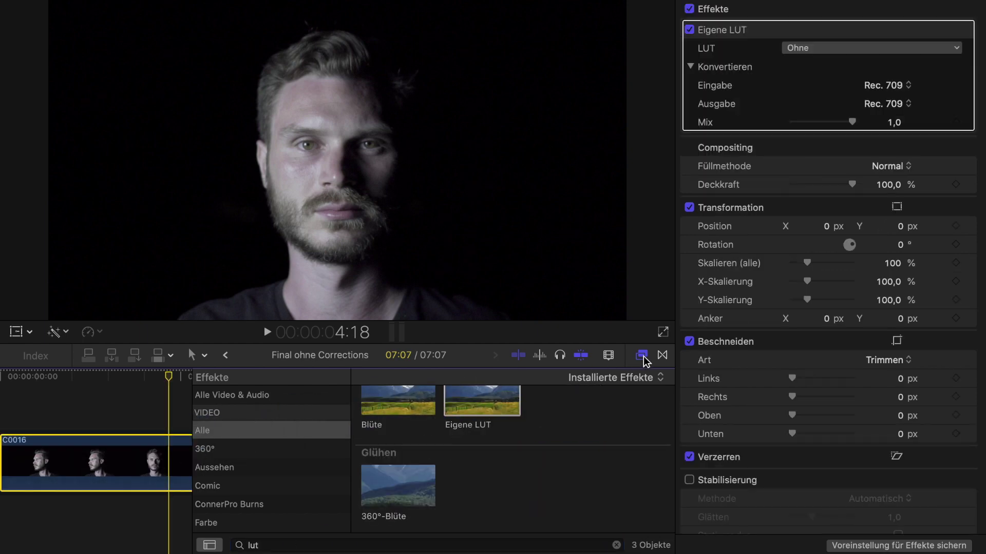
left_click(641, 356)
Assign the Cine4_CB_Natural LUT to the effect and park the playhead at 3:11 with clip C0016 selected.
left_click(831, 48)
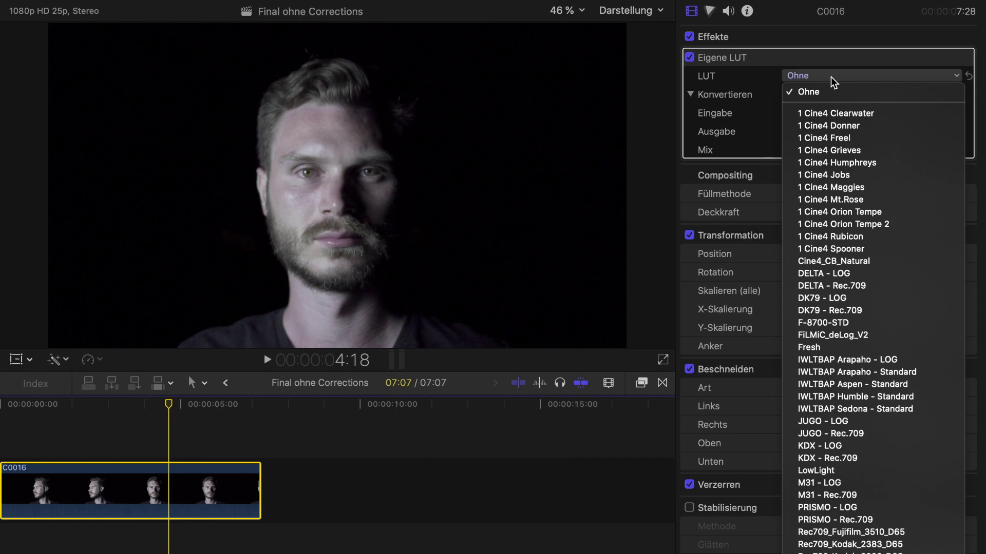
left_click(851, 262)
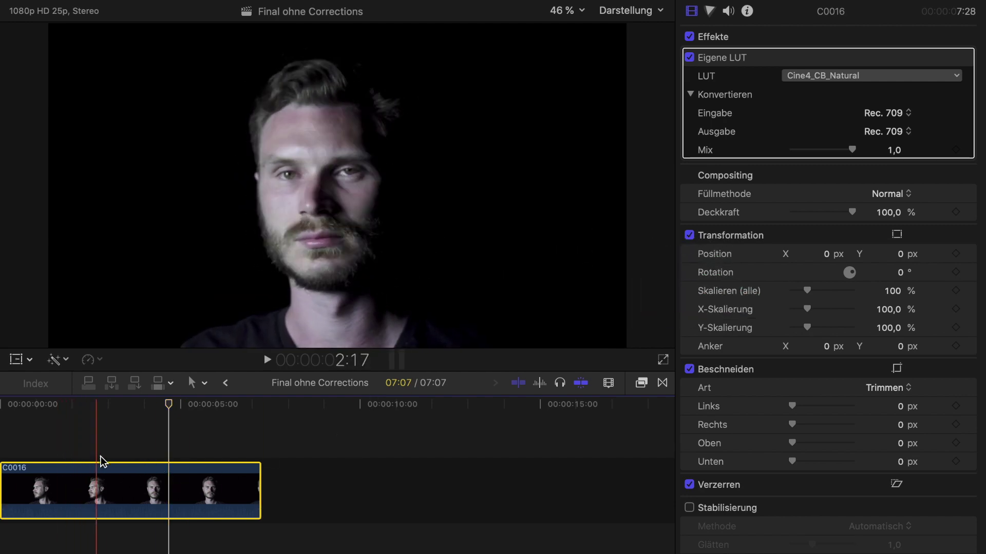
left_click(124, 455)
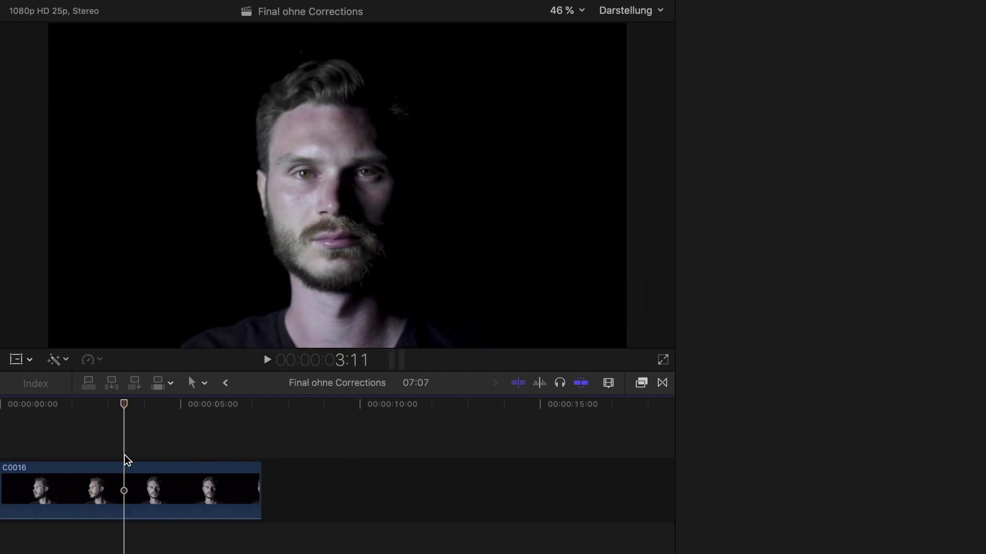
left_click(126, 484)
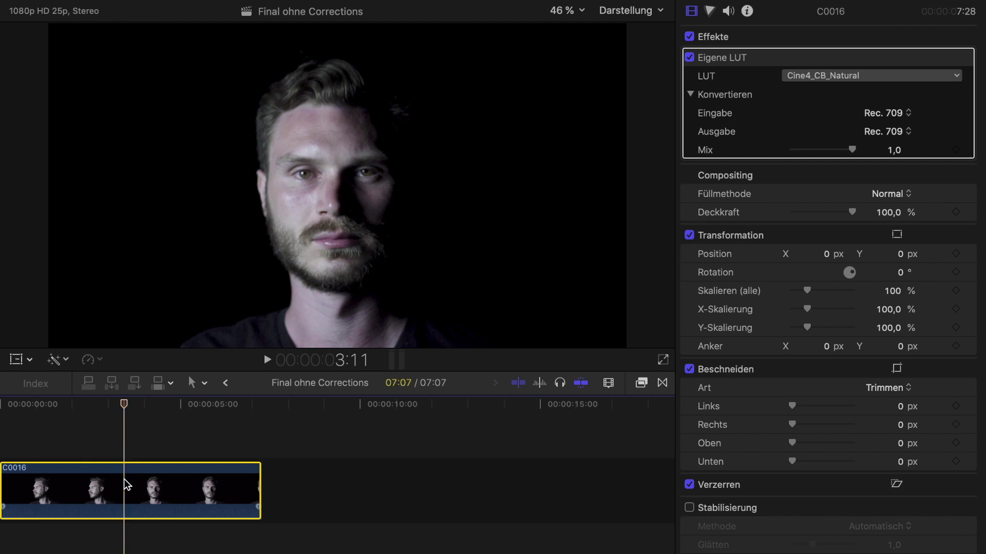
Show the video scopes beside the viewer as a waveform with the Luma channel.
left_click(692, 12)
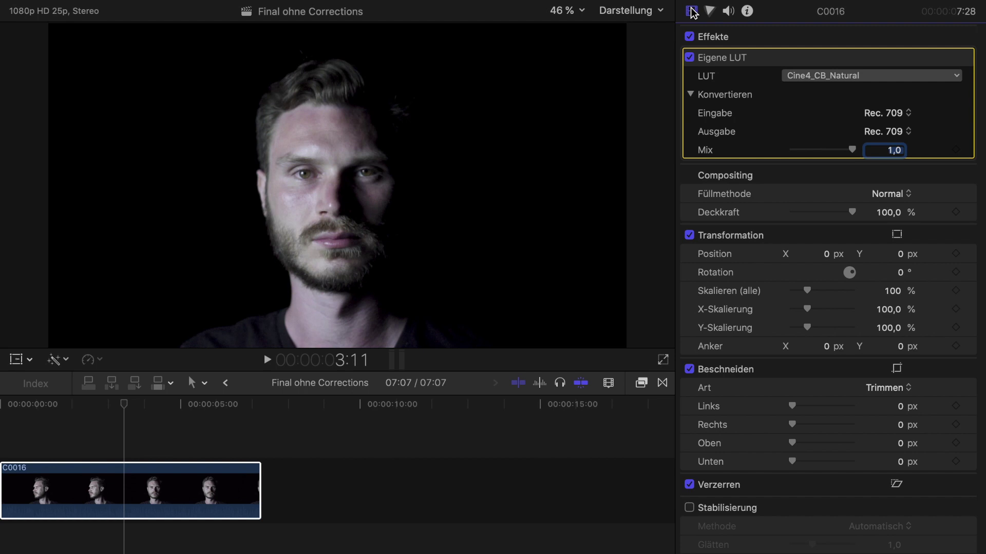
key("super+7")
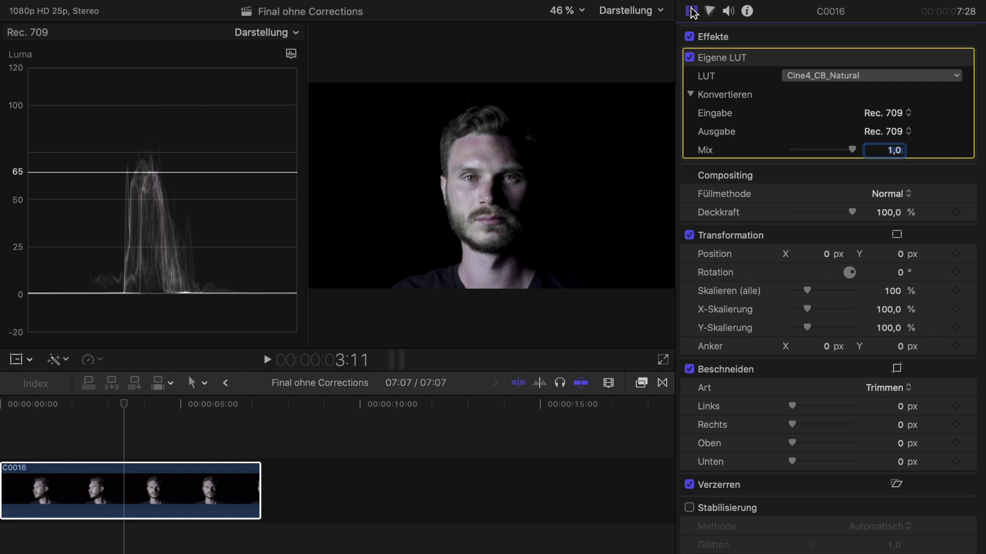
left_click(292, 54)
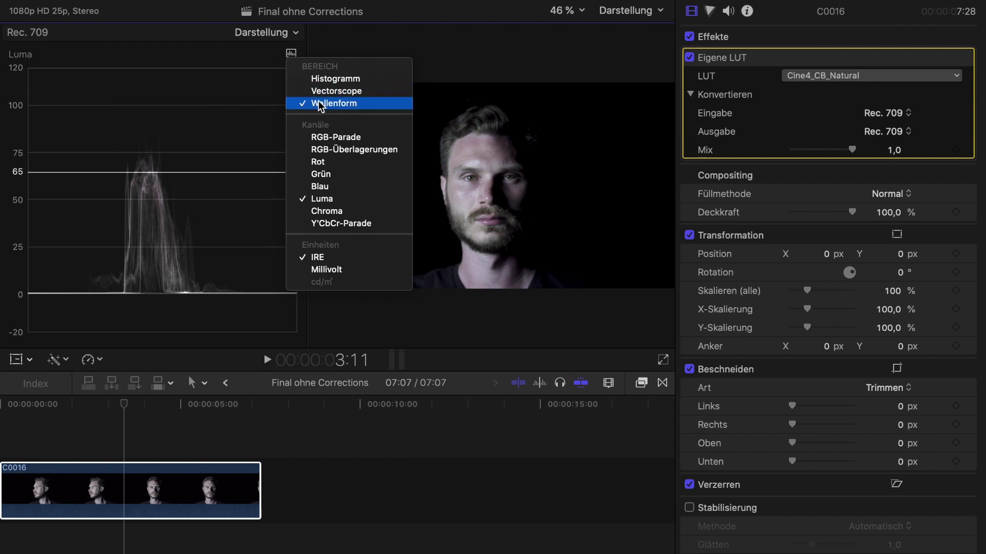
left_click(339, 198)
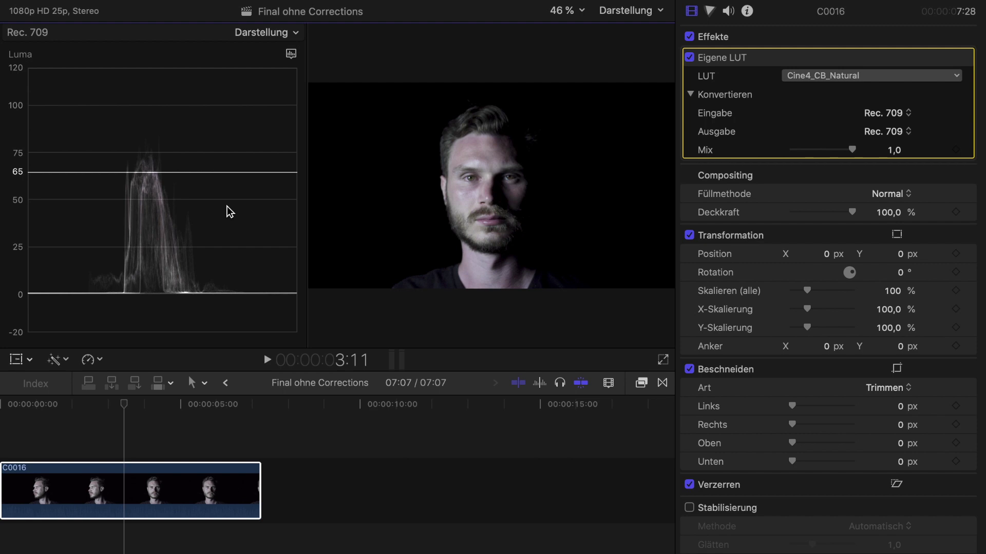
Search the effects for "maske" and apply the Zeichenmaske effect to clip C0016.
left_click(642, 382)
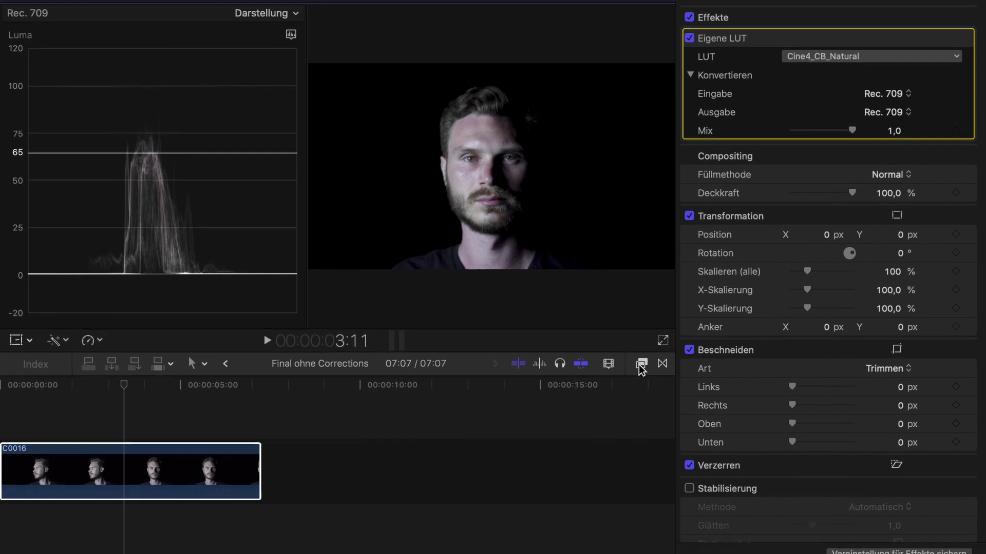
left_click(310, 545)
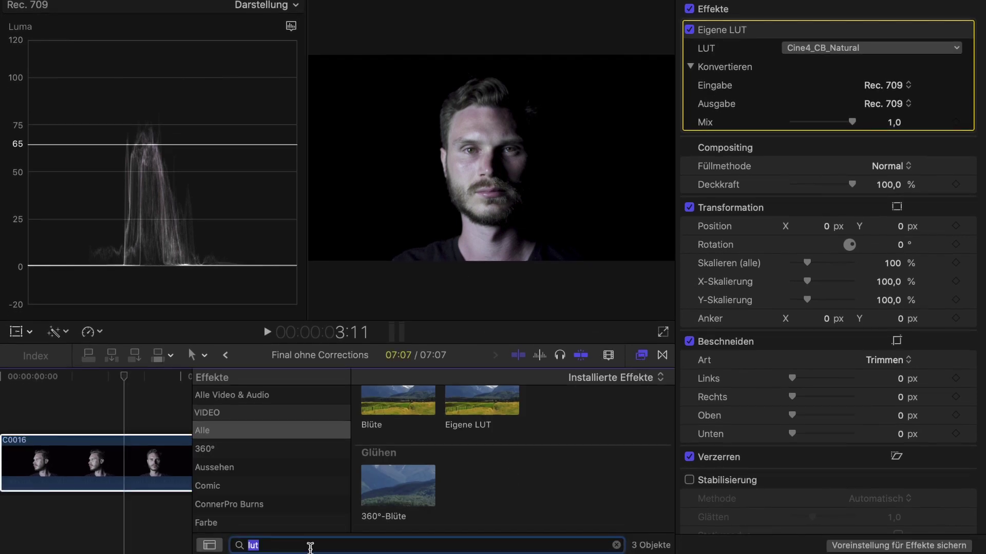
type("maske")
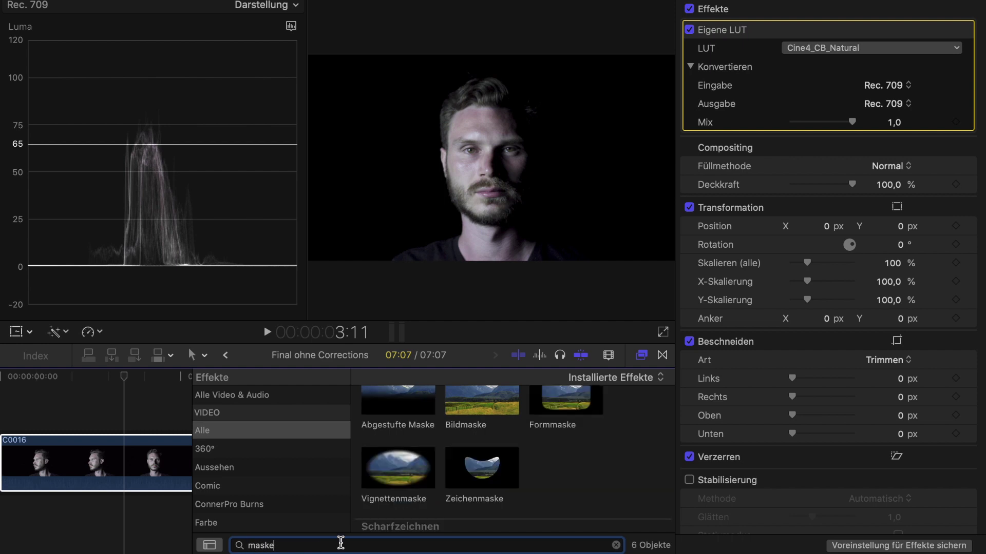
left_click_drag(481, 467, 163, 468)
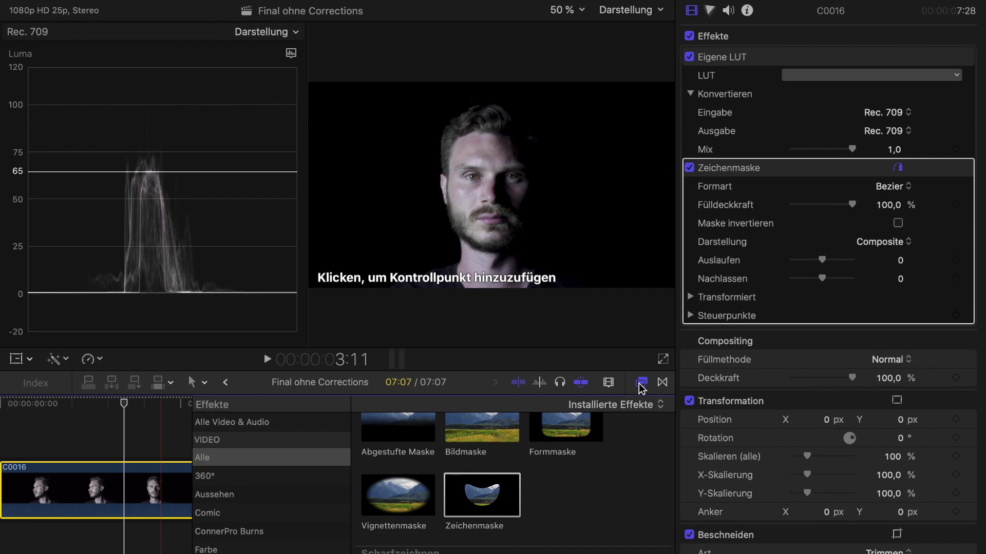
left_click(640, 356)
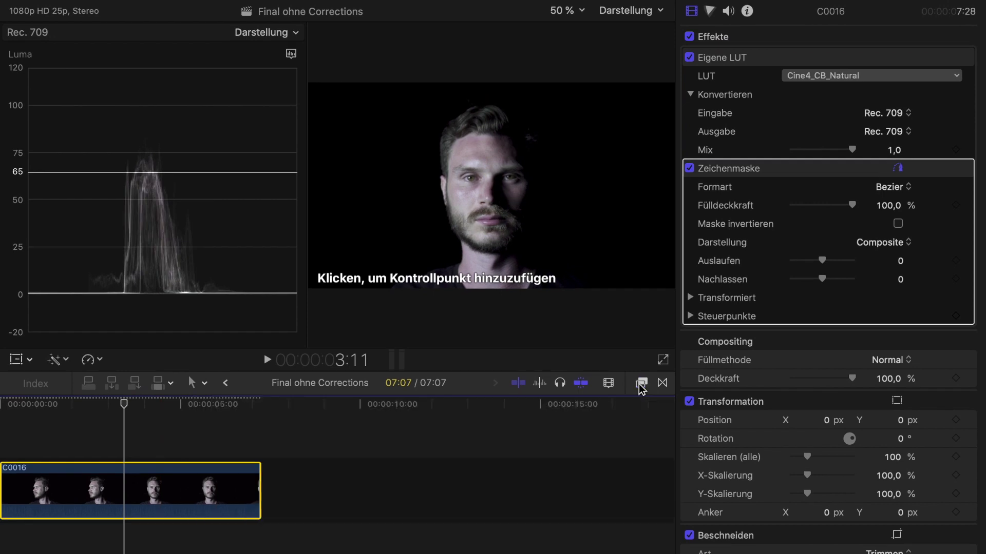
Draw a closed nine-point mask around the man's forehead in the viewer.
left_click(451, 149)
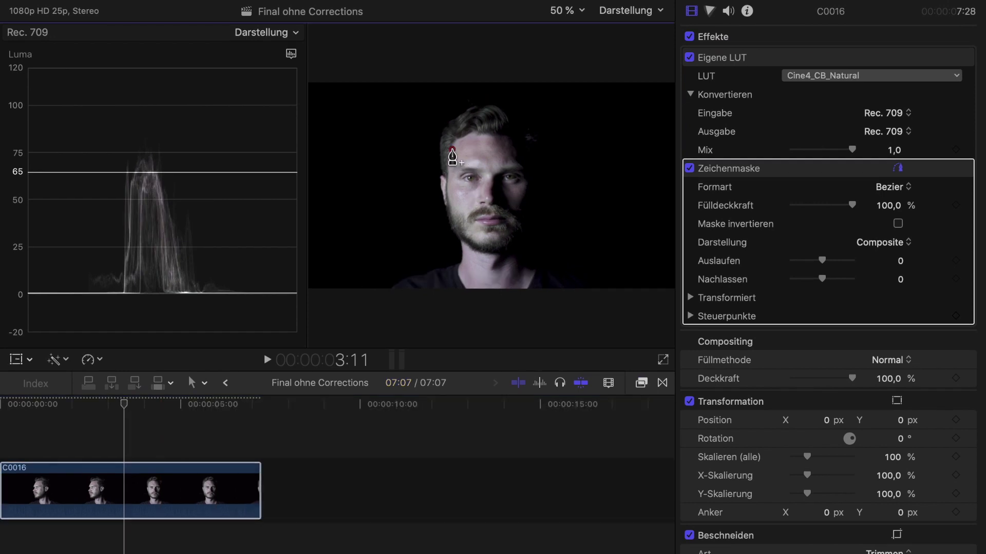
left_click(471, 136)
left_click(490, 139)
left_click(502, 138)
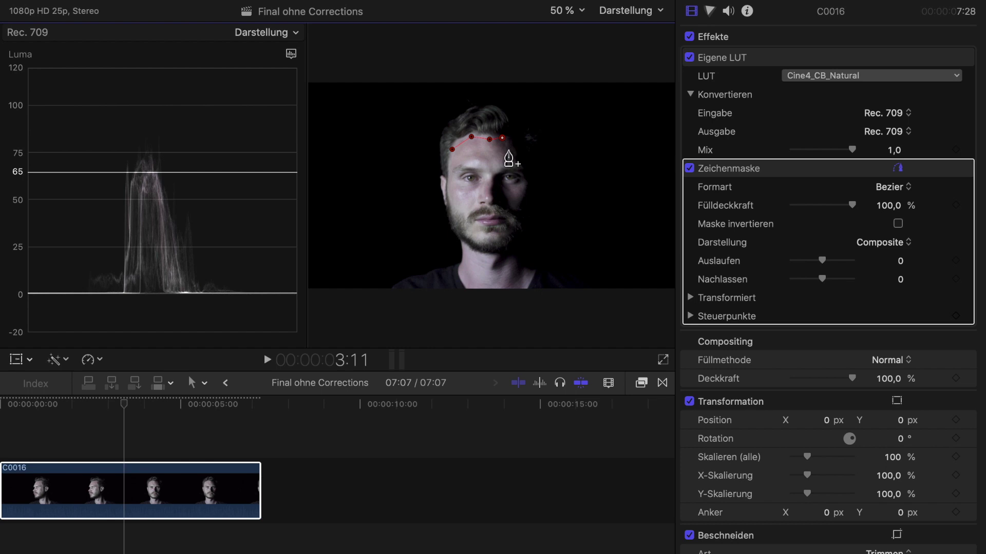
left_click(508, 151)
left_click(517, 164)
left_click(494, 164)
left_click(478, 160)
left_click(458, 159)
left_click(452, 149)
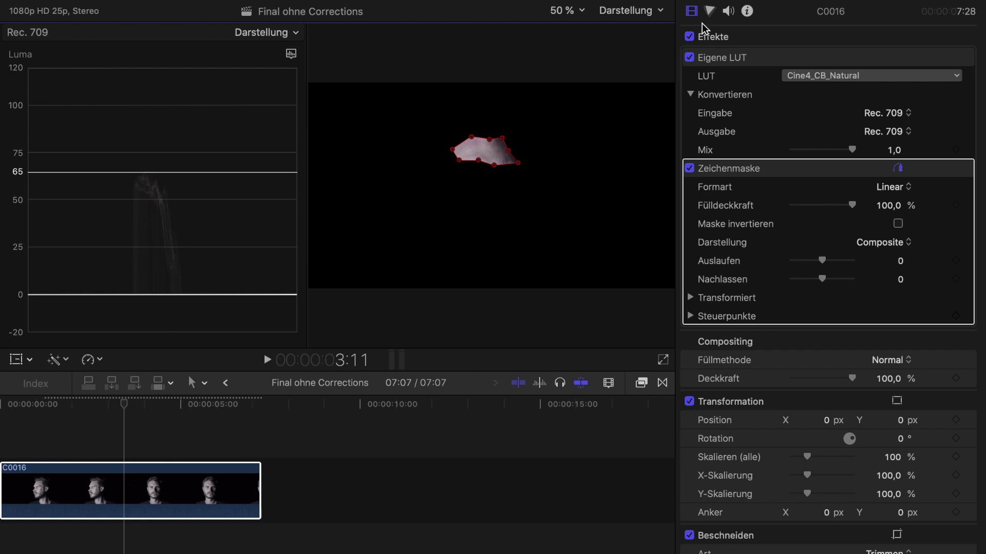
Scale the clip to 300 % and move it to about X 22.9 px, Y -489.8 px to bring the masked forehead fully into frame.
scroll(705, 139, "down", 4)
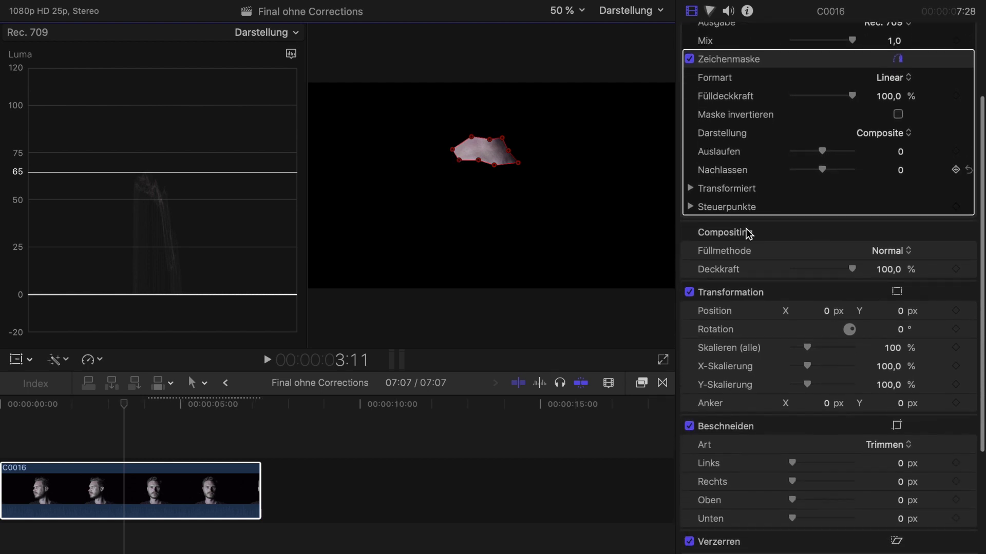
left_click(893, 348)
type("3")
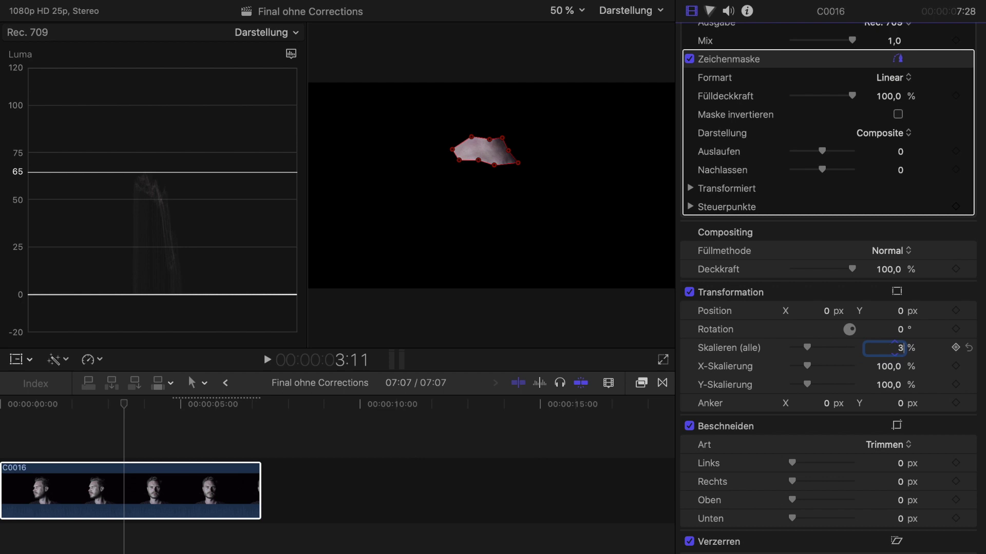
type("00")
key("Return")
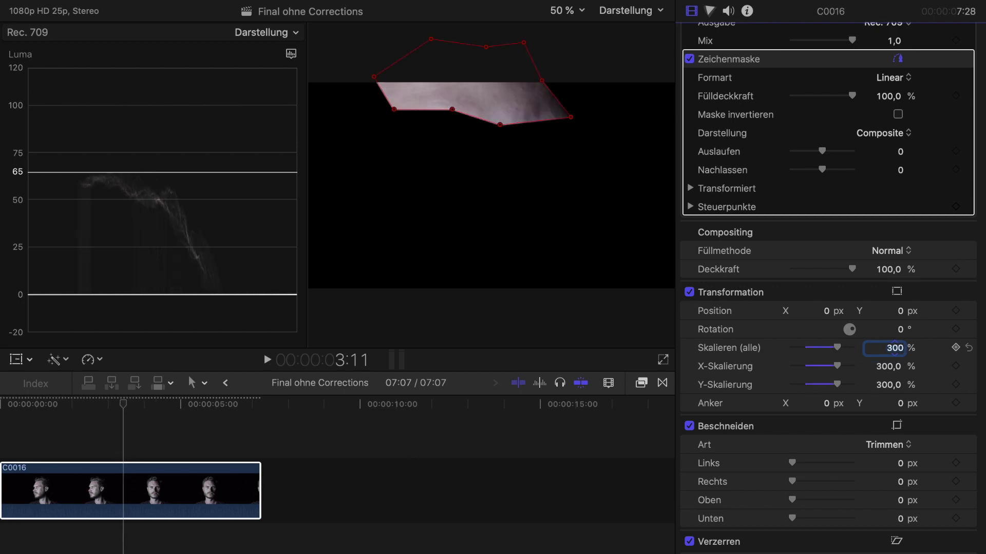
left_click(896, 291)
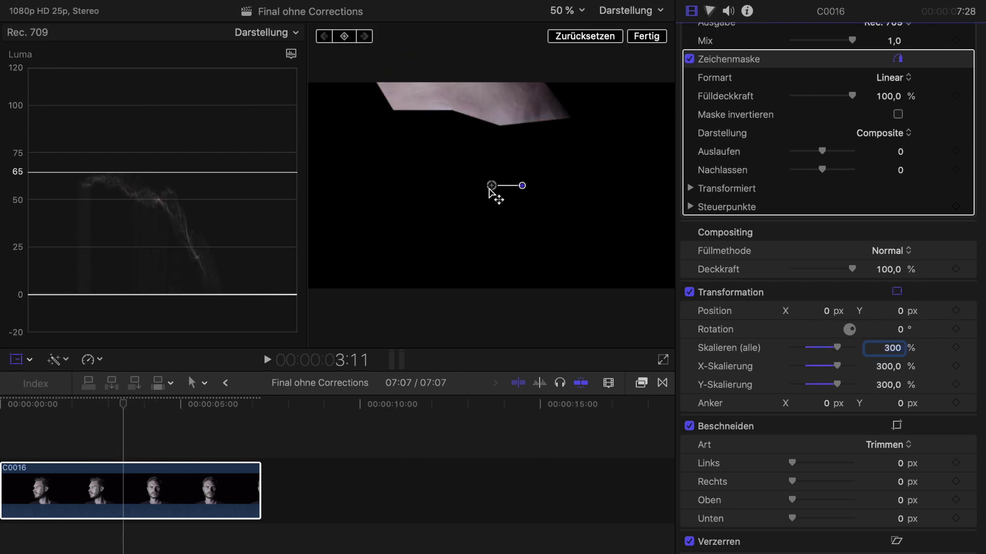
left_click_drag(491, 190, 496, 283)
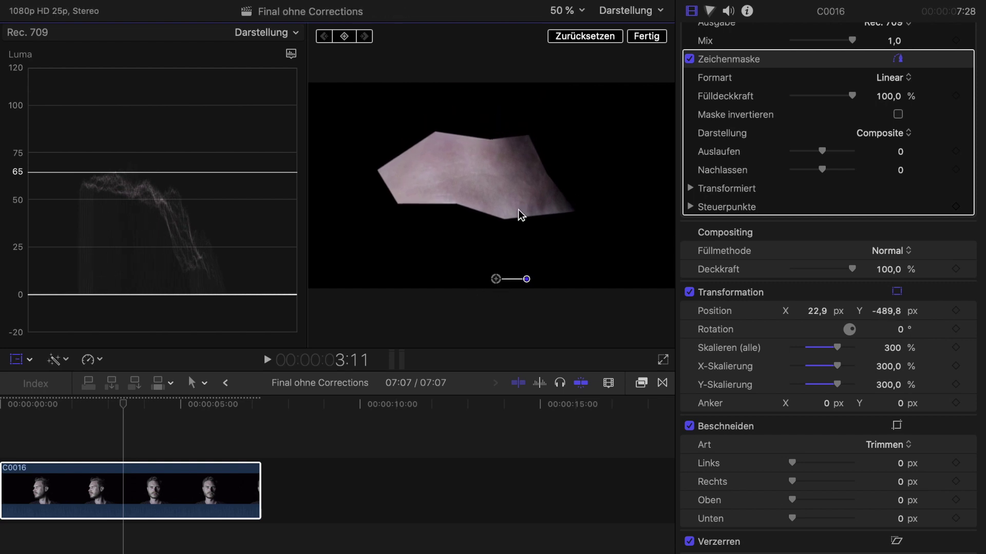
left_click(645, 37)
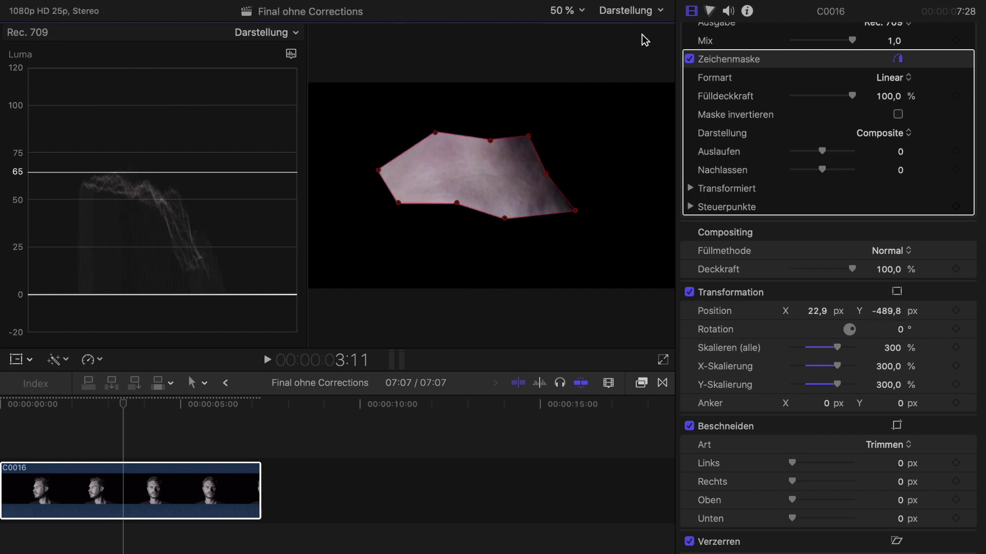
Lower the clip's midtone exposure to -53 % with a colour board correction.
left_click(709, 11)
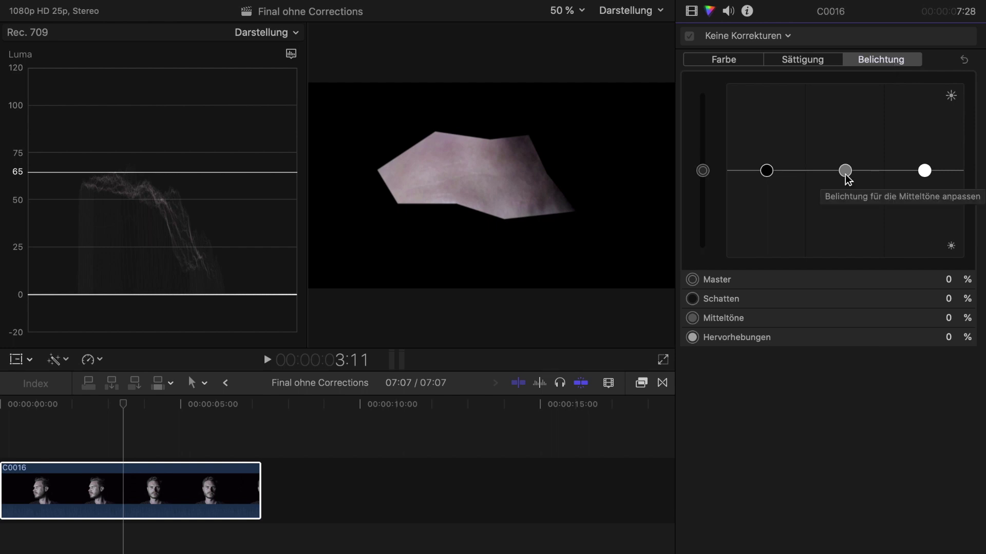
left_click_drag(845, 175, 844, 222)
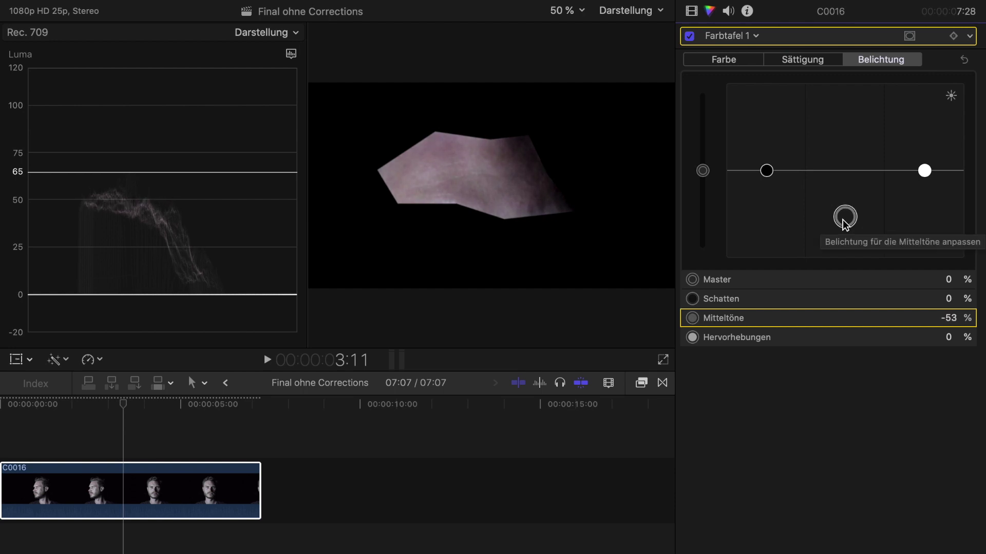
Disable the Zeichenmaske effect and the clip's Transformation to restore the full, unmasked image.
left_click(691, 10)
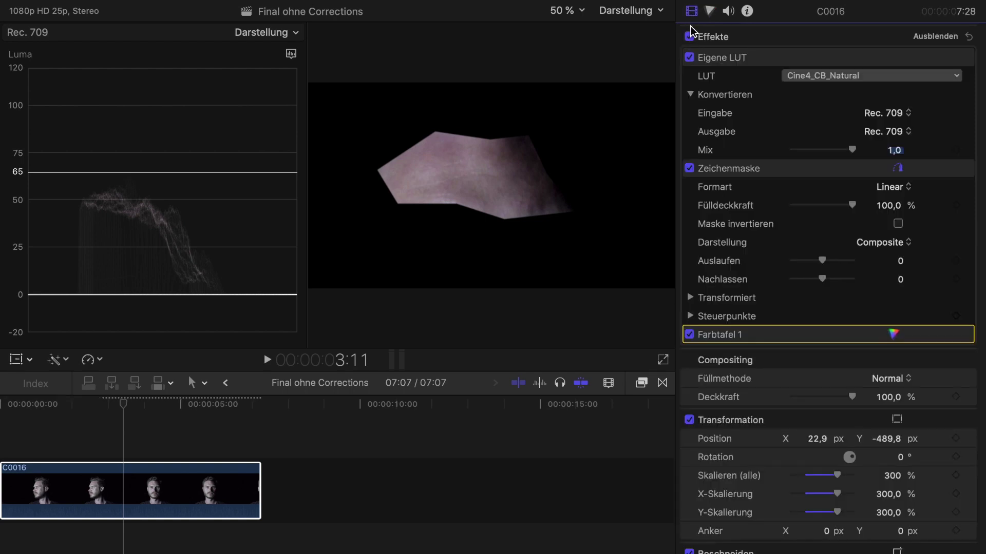
left_click(689, 168)
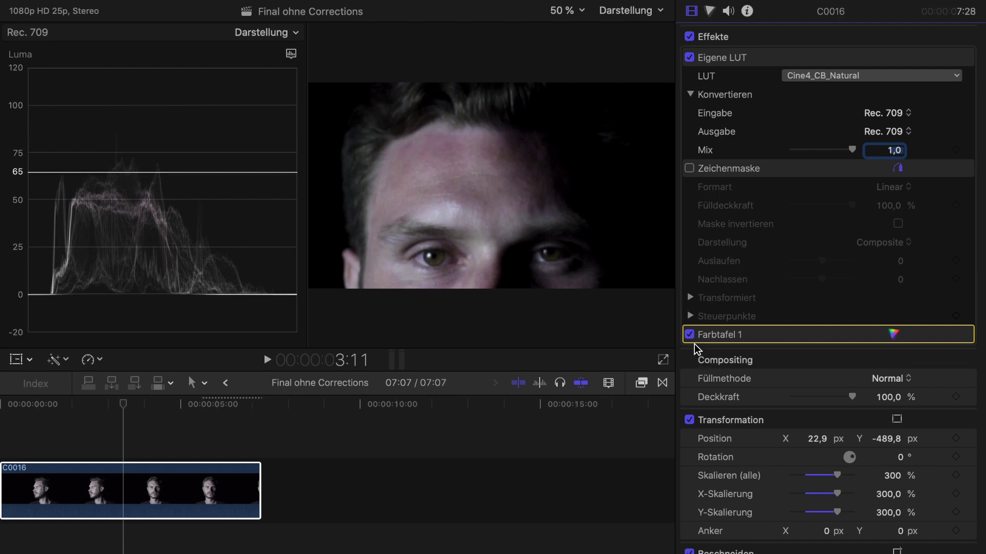
left_click(690, 421)
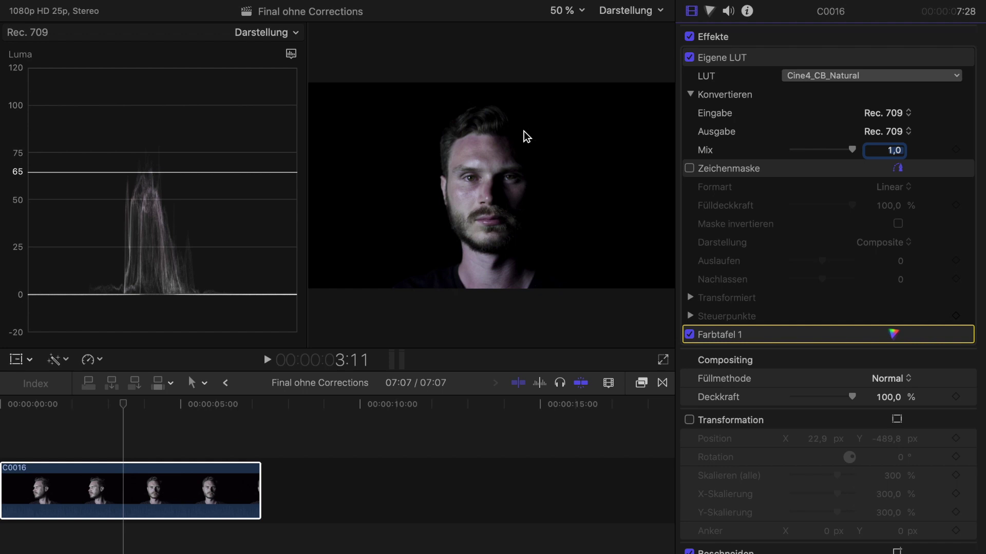
Raise the shadow exposure in Farbtafel 1 to 11 % and compare the image with the correction off and on.
left_click(711, 12)
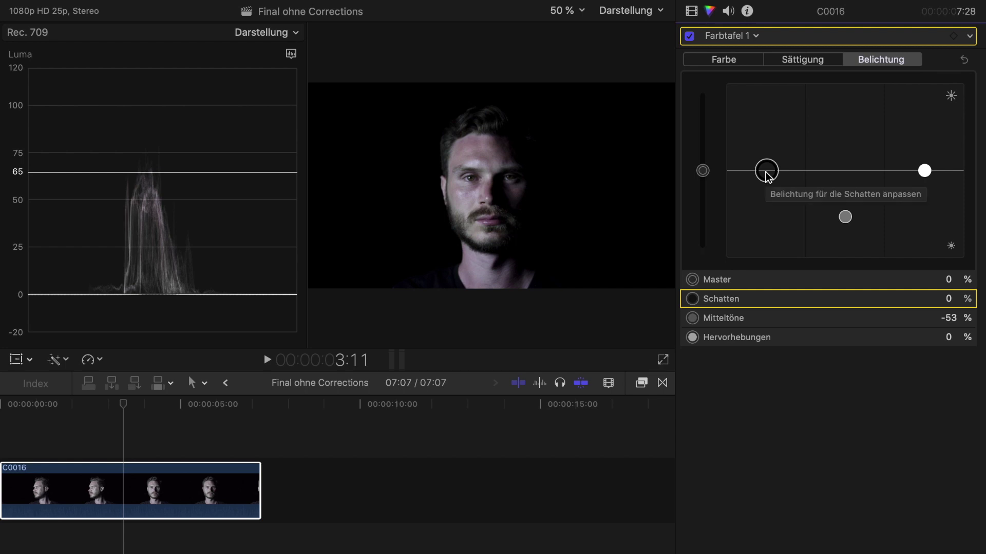
left_click_drag(766, 172, 765, 161)
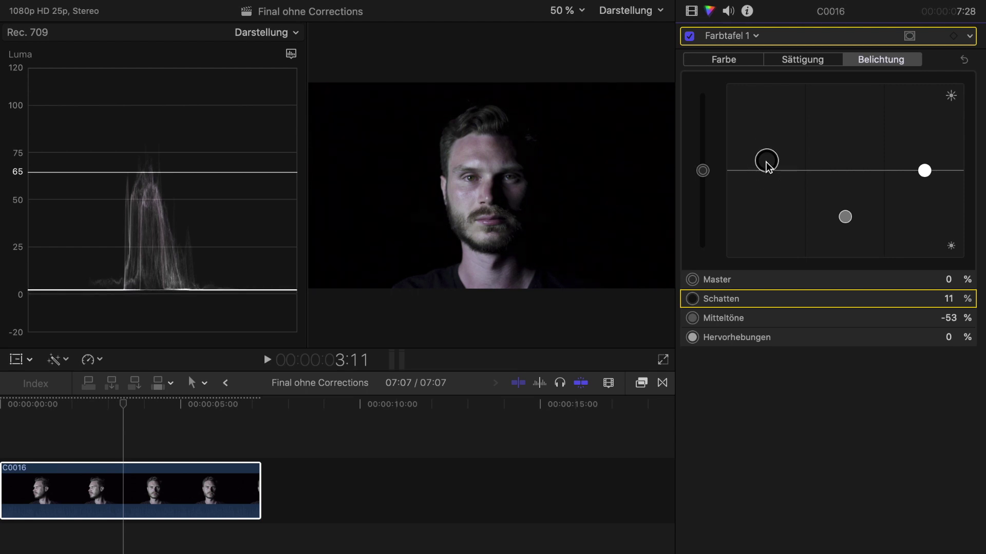
left_click(690, 36)
left_click(690, 36)
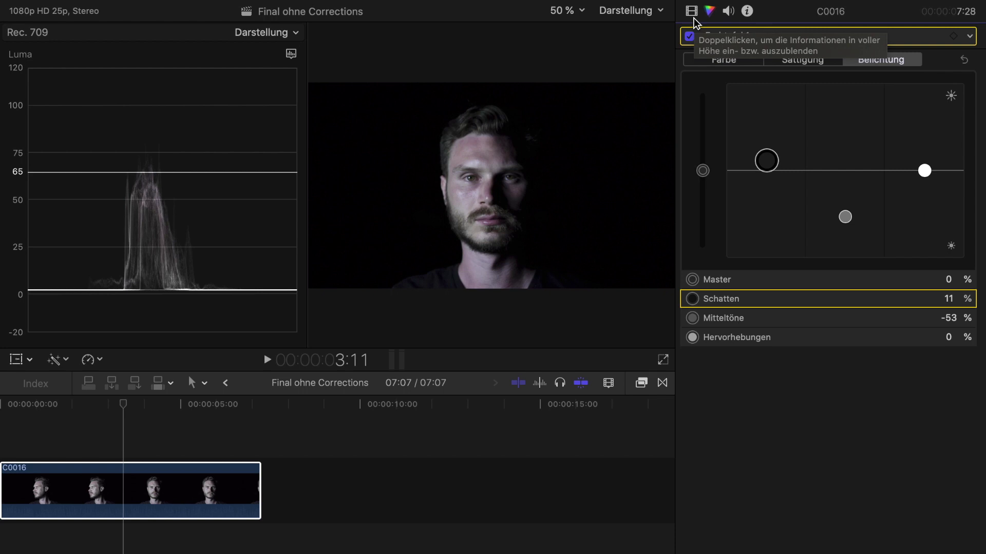
Switch the video scope from the waveform to the Vectorscope at 100 % scale, keeping the skin tone indicator shown.
left_click(291, 54)
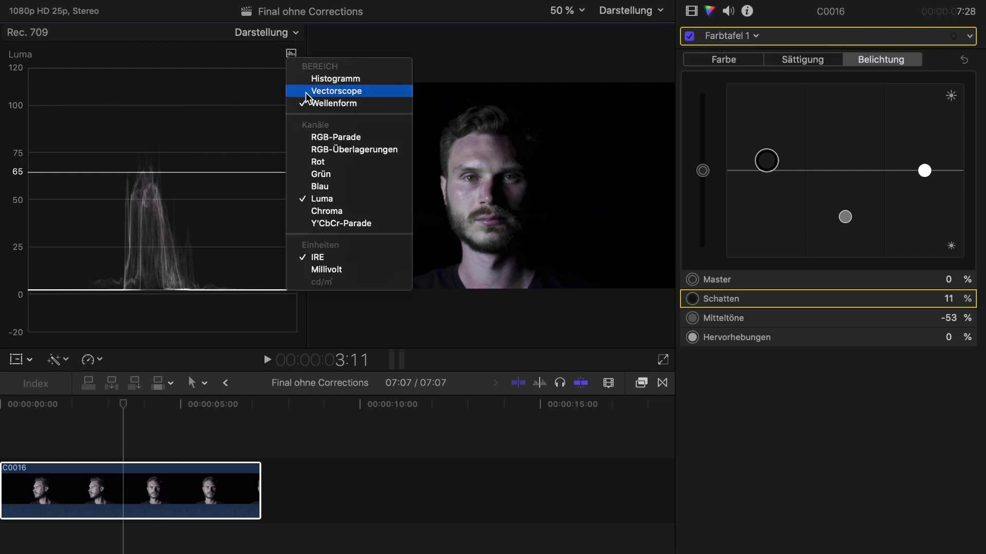
left_click(306, 95)
left_click(291, 53)
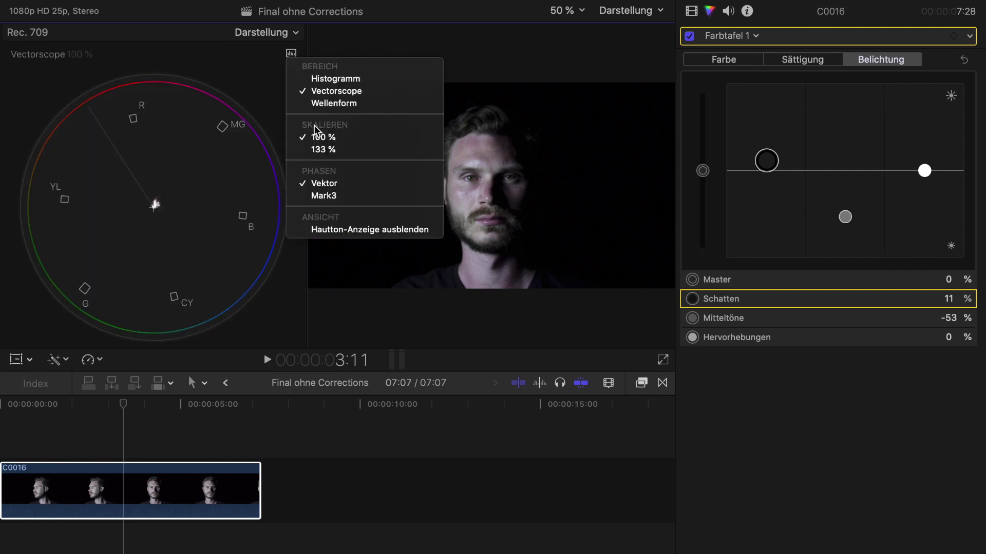
left_click(314, 137)
left_click(293, 54)
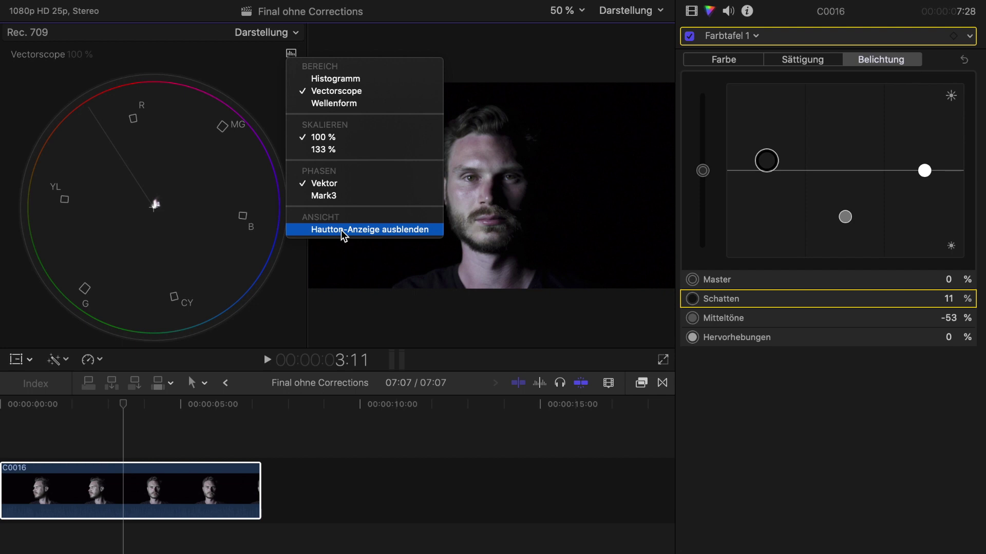
left_click(200, 217)
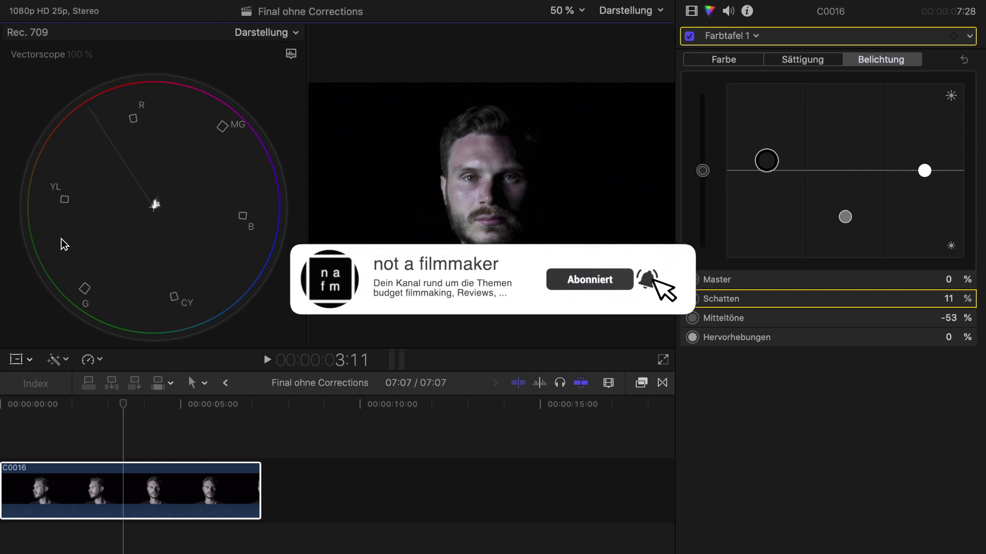
Re-enable the Zeichenmaske effect and the clip's Transformation to isolate the enlarged forehead again.
left_click(692, 12)
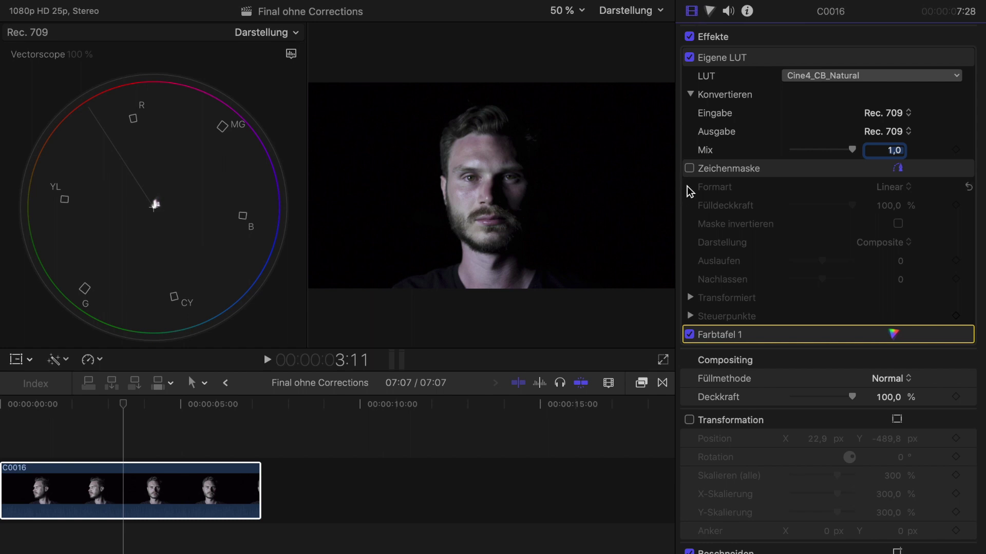
left_click(689, 169)
left_click(689, 420)
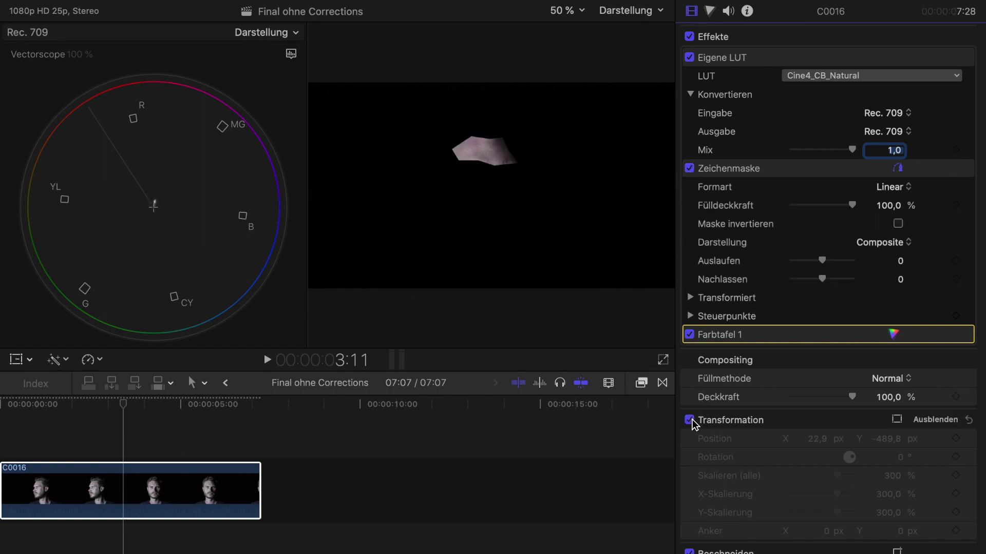
Add a Farbräder color wheels correction to the clip.
key("super+6")
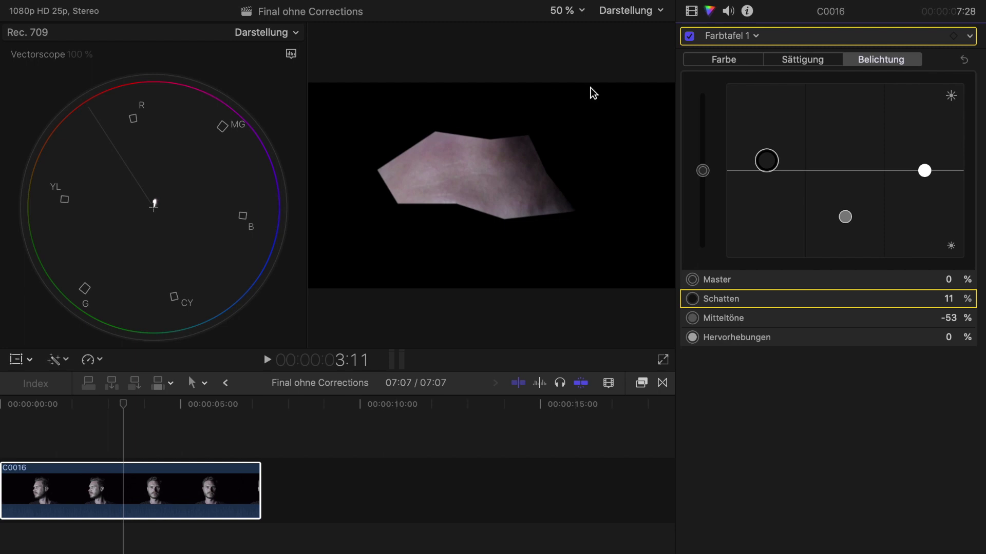
left_click(755, 37)
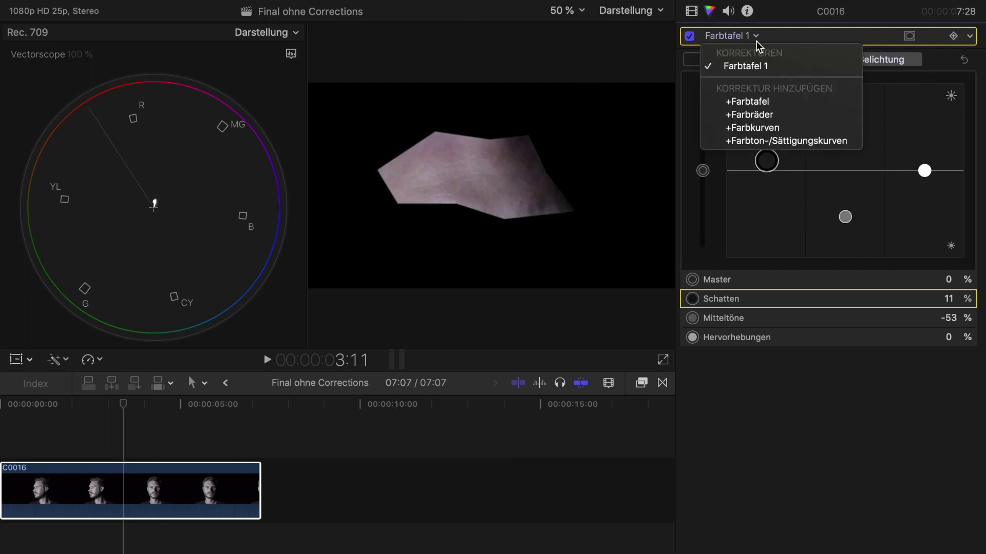
left_click(769, 115)
scroll(769, 115, "down", 2)
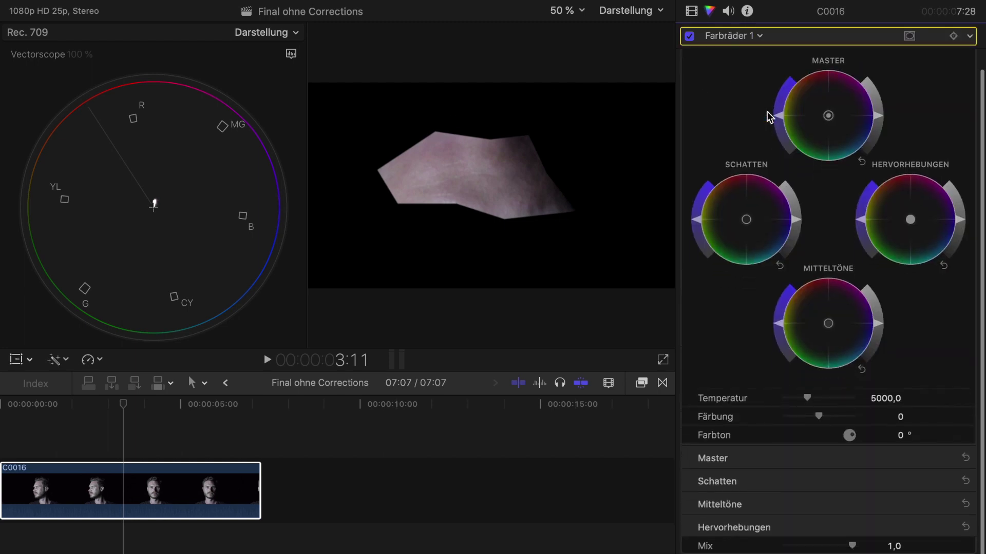
Try shifting the temperature and tint in Farbräder 1 and reset both to their defaults.
left_click(883, 397)
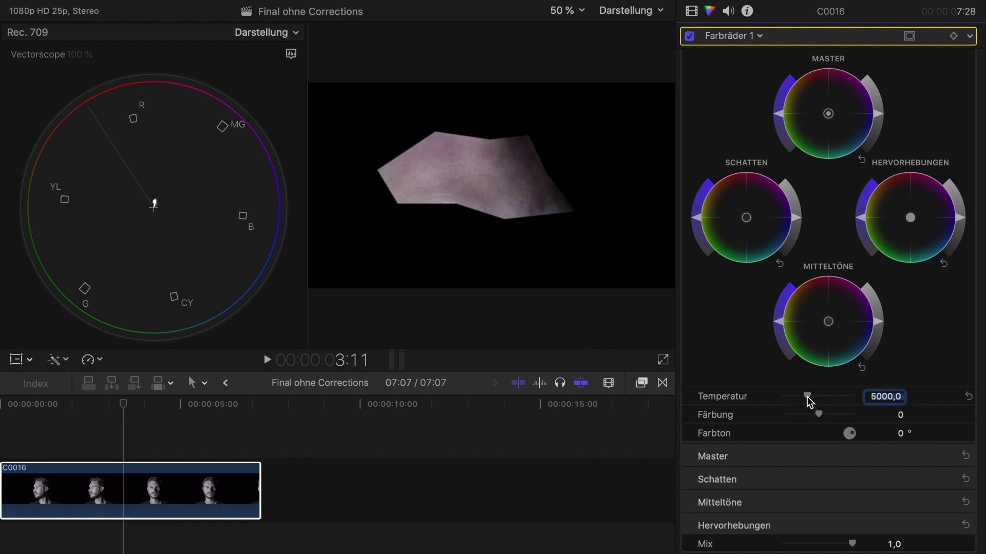
left_click_drag(806, 396, 866, 417)
left_click(967, 397)
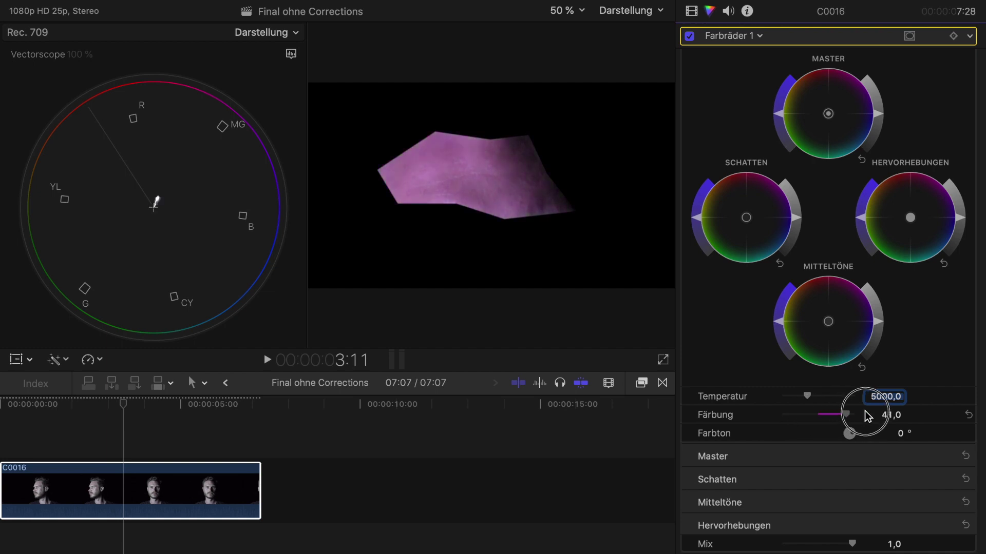
left_click(968, 415)
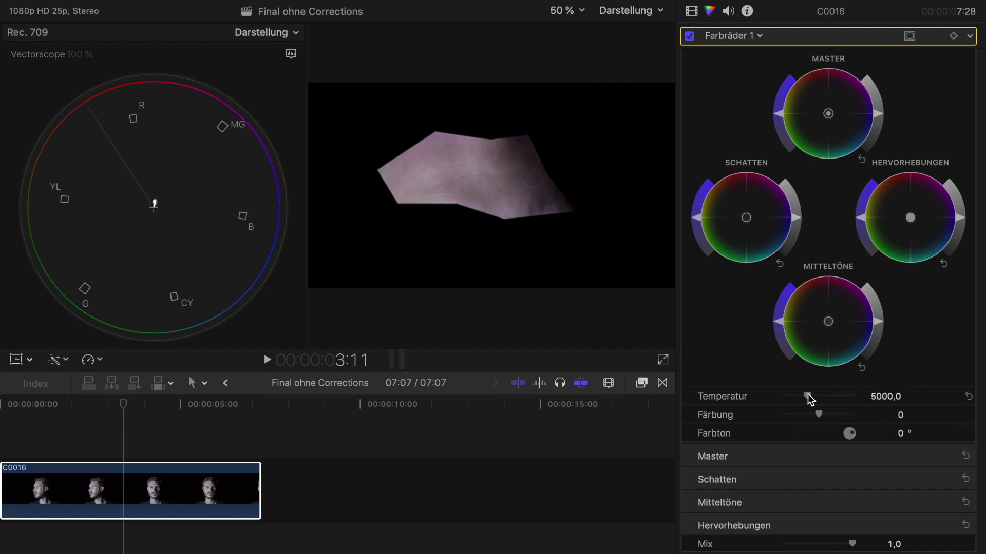
Set Temperatur to 7821 and Färbung to -1 in Farbräder 1 to align the forehead with the skin tone line.
left_click(808, 398)
left_click_drag(808, 398, 835, 399)
left_click(895, 401)
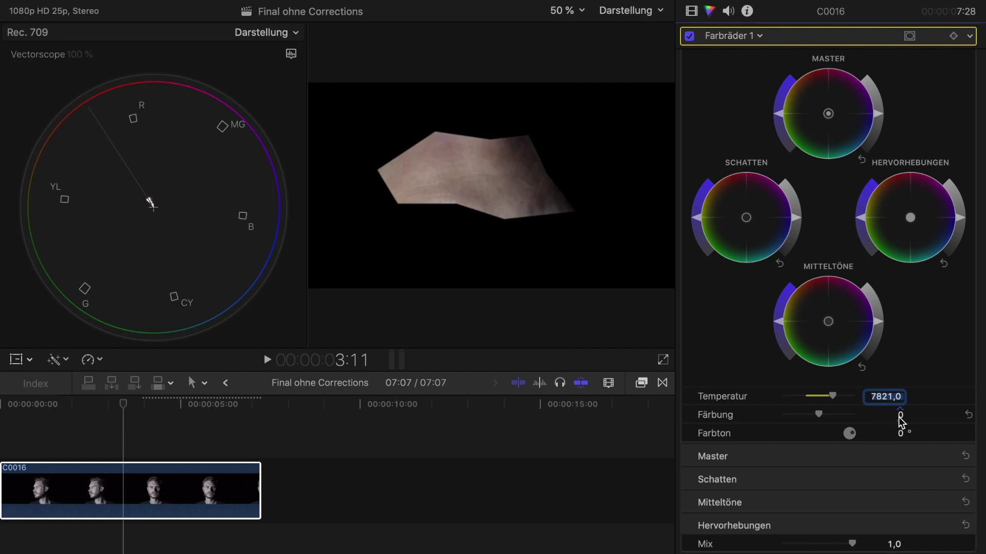
left_click(899, 416)
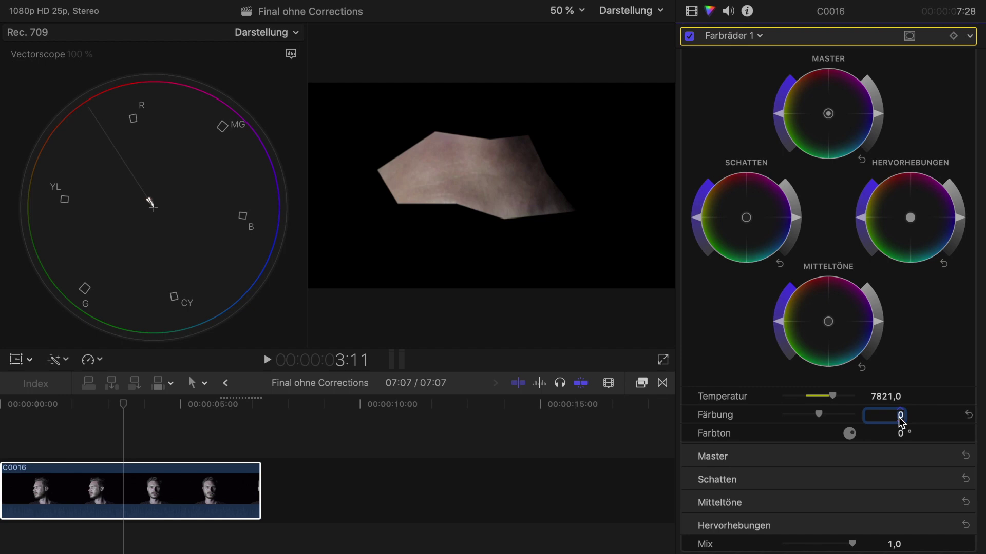
mouse_move(901, 420)
left_mouse_down()
mouse_move(899, 433)
mouse_move(900, 417)
left_mouse_up()
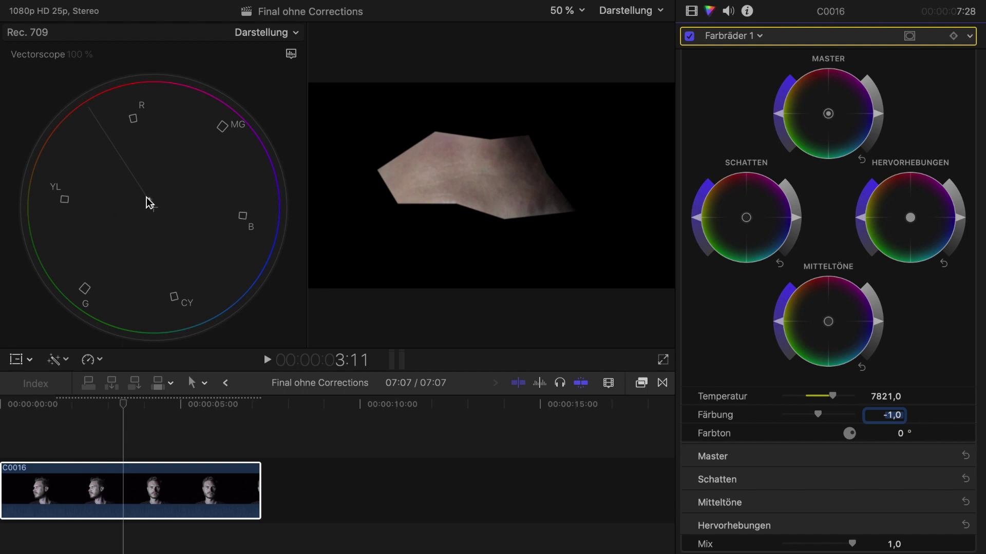
Disable the Zeichenmaske effect and the Transformation, and compare the full image with Farbräder 1 off and on.
left_click(692, 14)
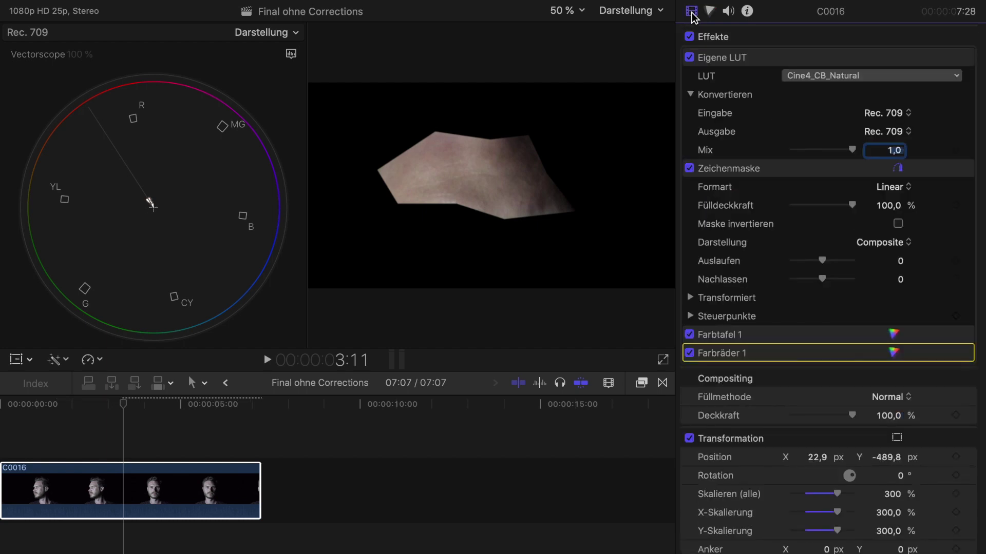
left_click(689, 169)
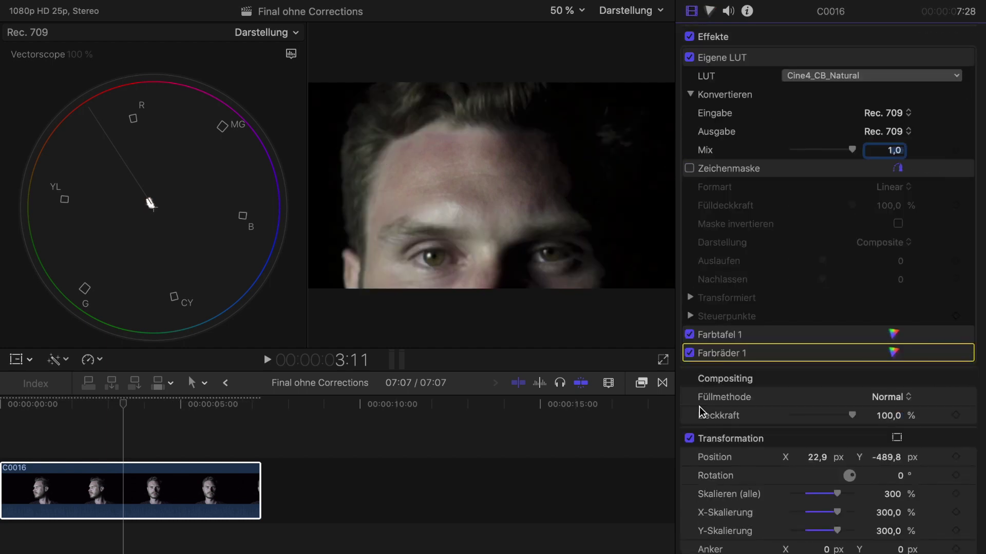
left_click(689, 439)
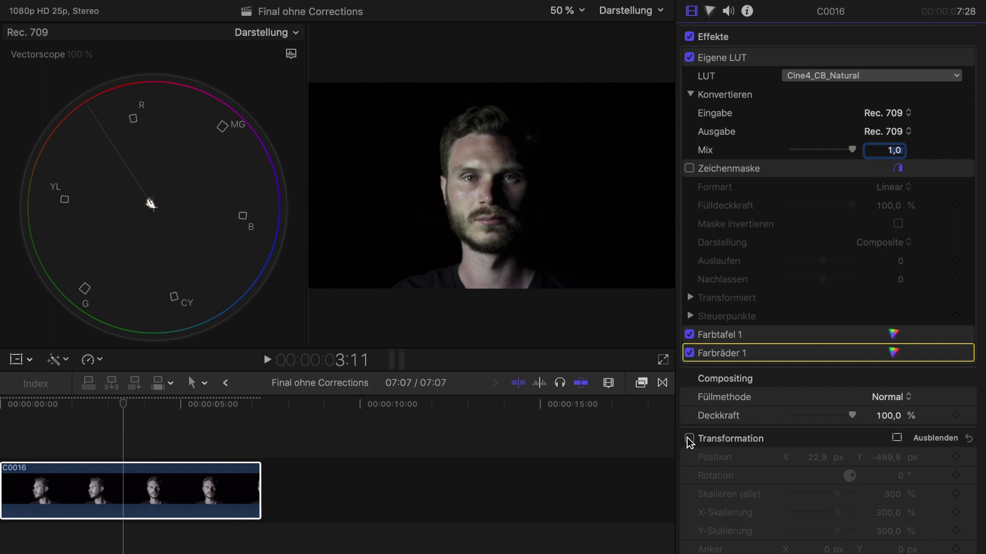
left_click(689, 353)
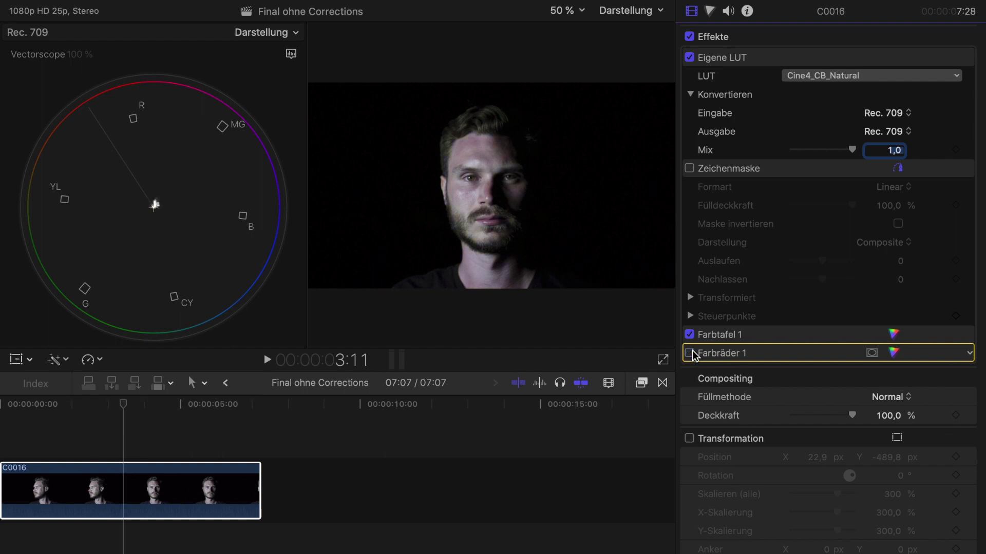
left_click(689, 353)
Raise the midtone saturation slightly in Farbräder 1 and compare the image with the correction off and on.
left_click(710, 11)
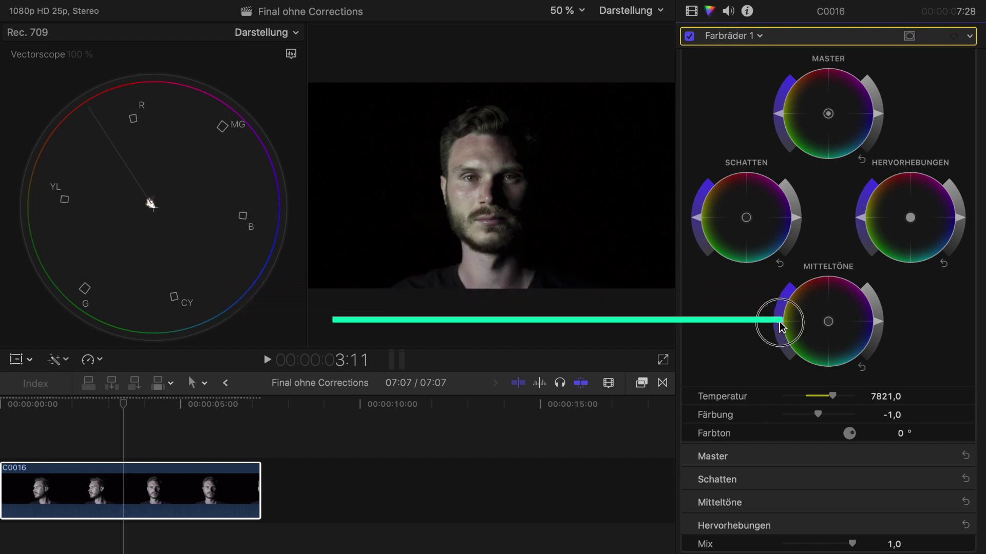
left_click_drag(779, 322, 778, 306)
left_click(690, 36)
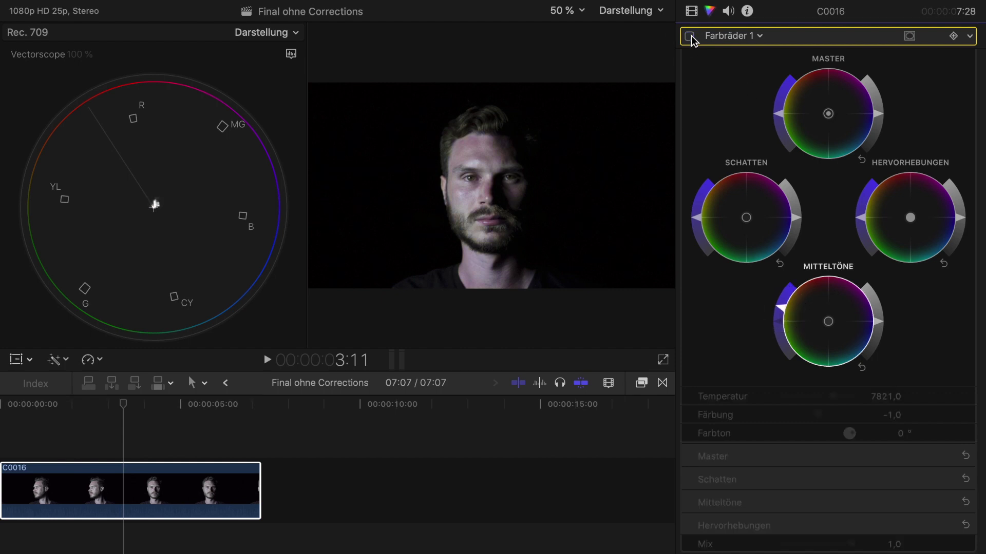
left_click(690, 36)
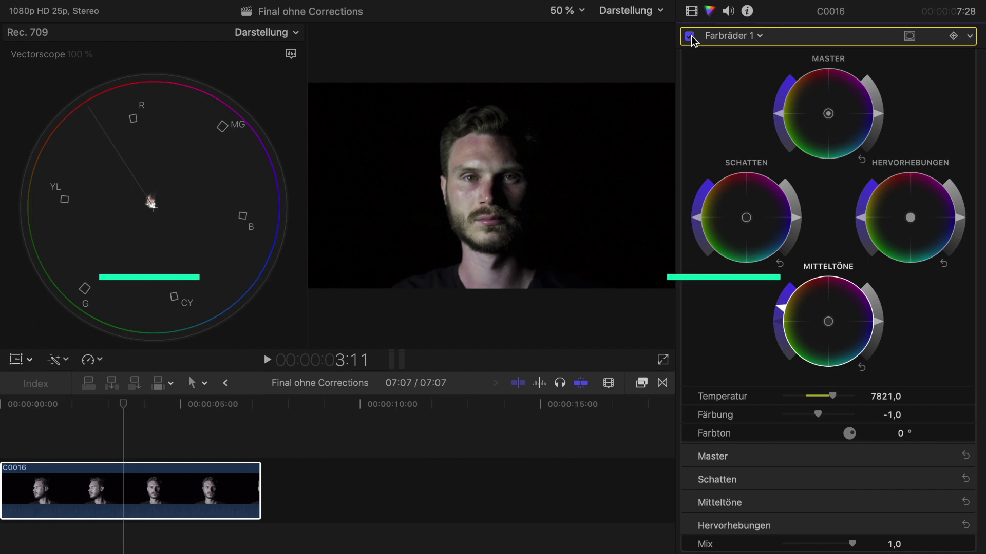
Find the Eigene LUT effect by searching the effects for "lut" and apply it to the clip a second time.
left_click(692, 10)
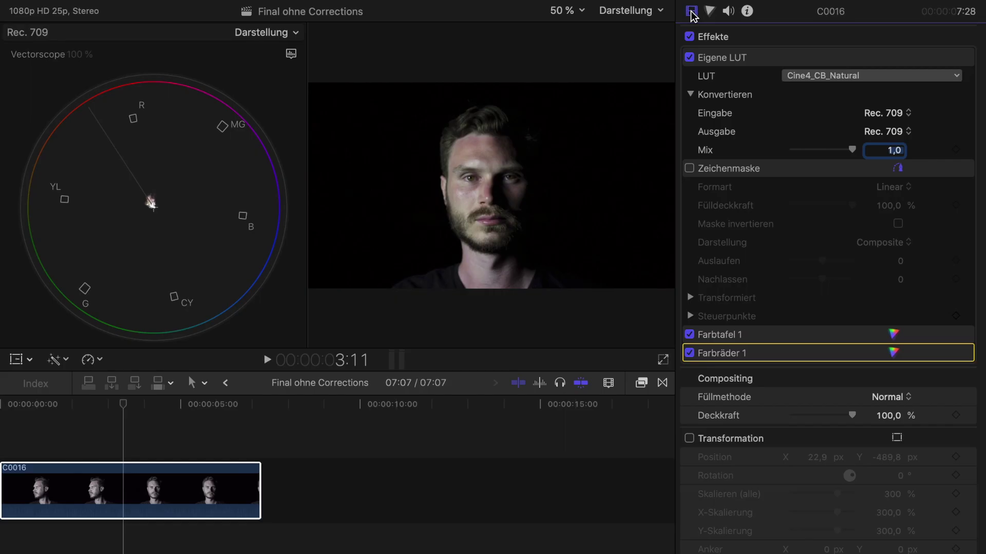
left_click(641, 382)
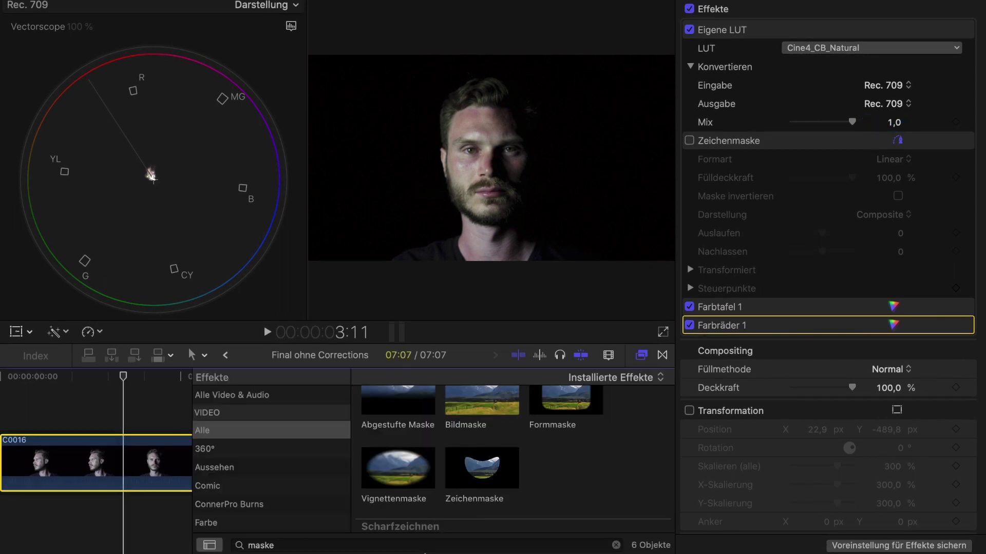
left_click(437, 542)
type("lut")
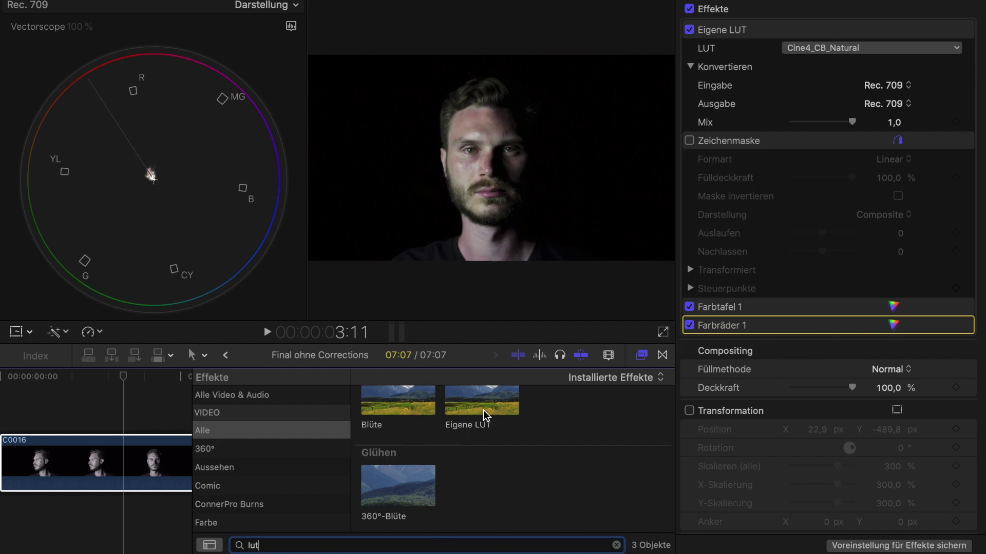
left_click_drag(484, 413, 166, 468)
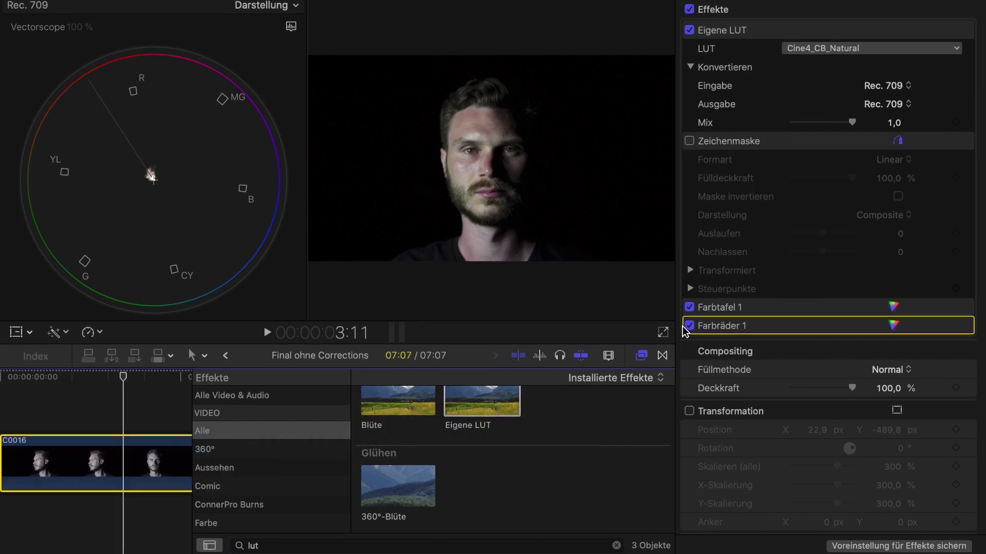
left_click(641, 354)
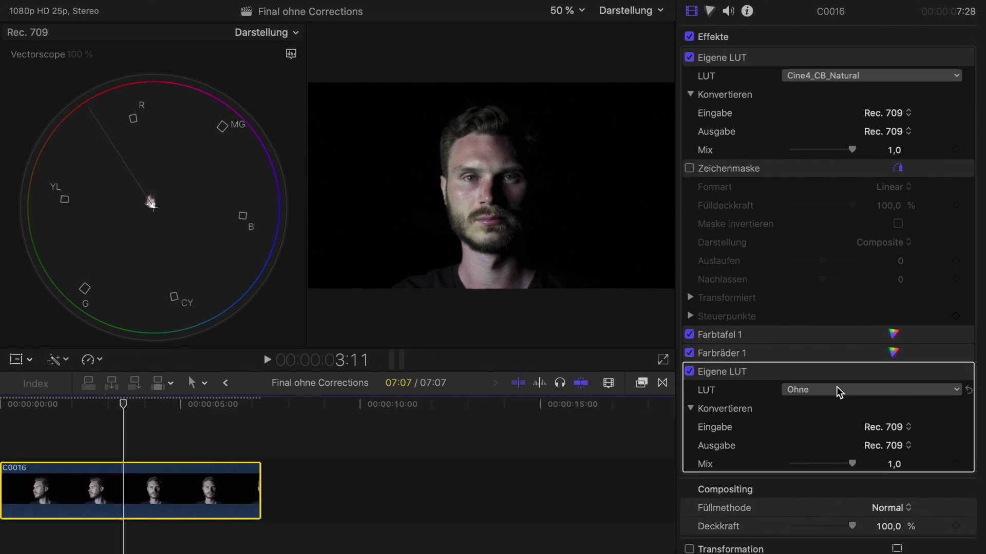
Load the IWLTBAP Sedona - Standard LUT in the second Eigene LUT effect and set its Mix to 0,6.
left_click(838, 391)
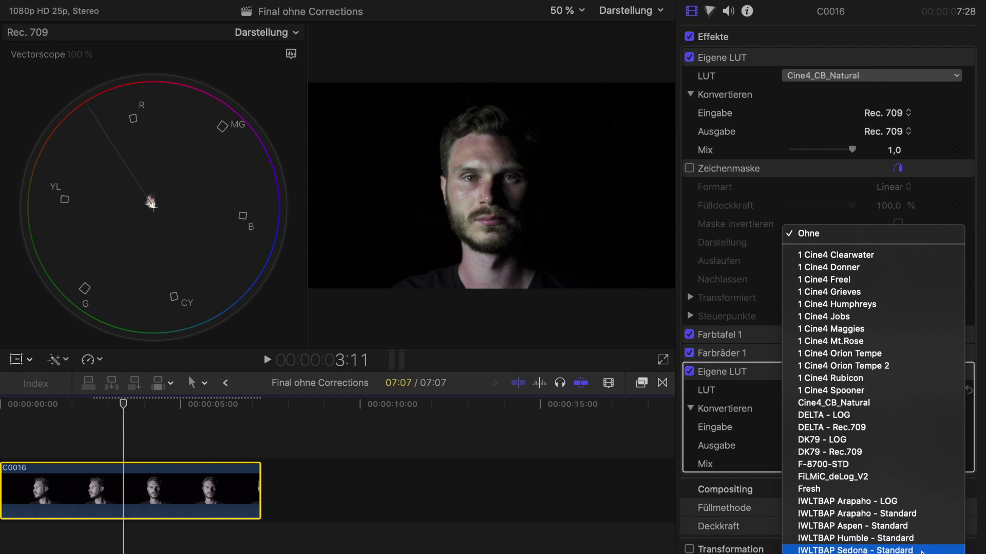
left_click(922, 550)
left_click(896, 465)
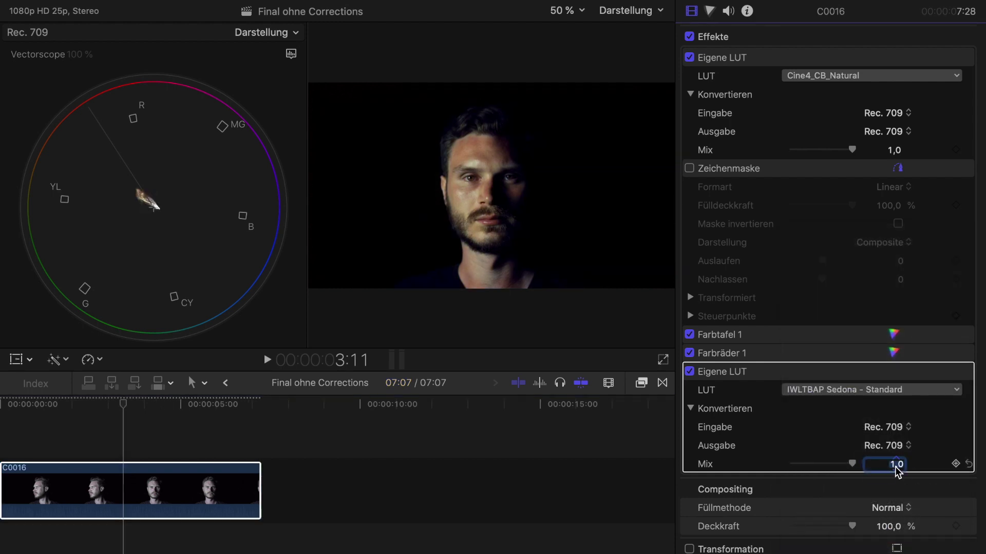
type("0,6")
key("Return")
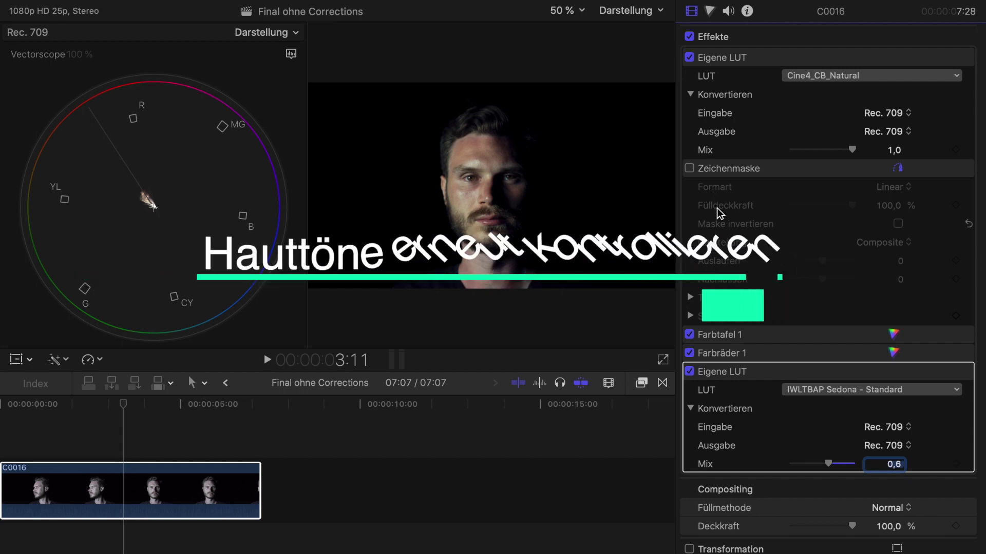
Turn the Zeichenmaske effect and the Transformation back on to recheck the forehead's skin tone with the creative LUT.
left_click(689, 169)
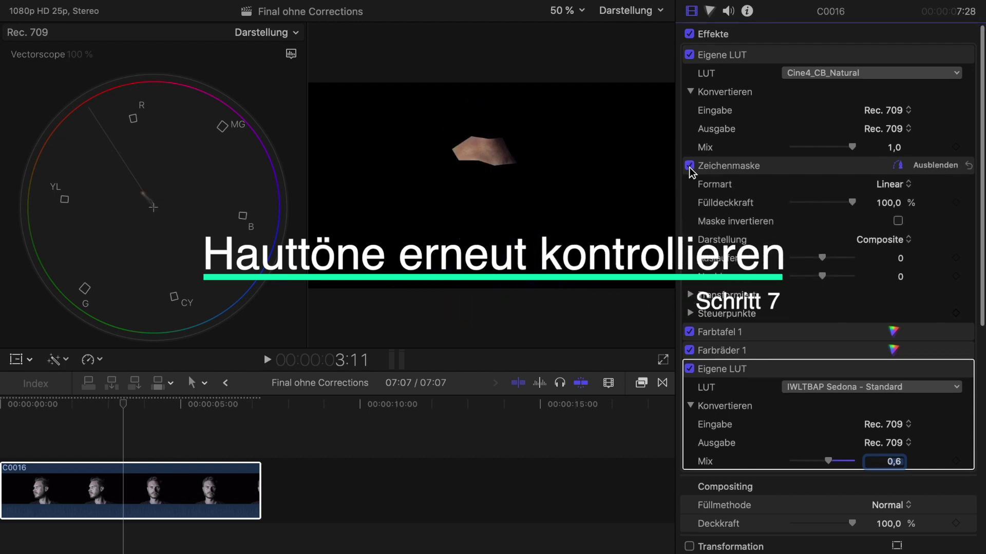
scroll(690, 173, "down", 3)
scroll(689, 206, "down", 1)
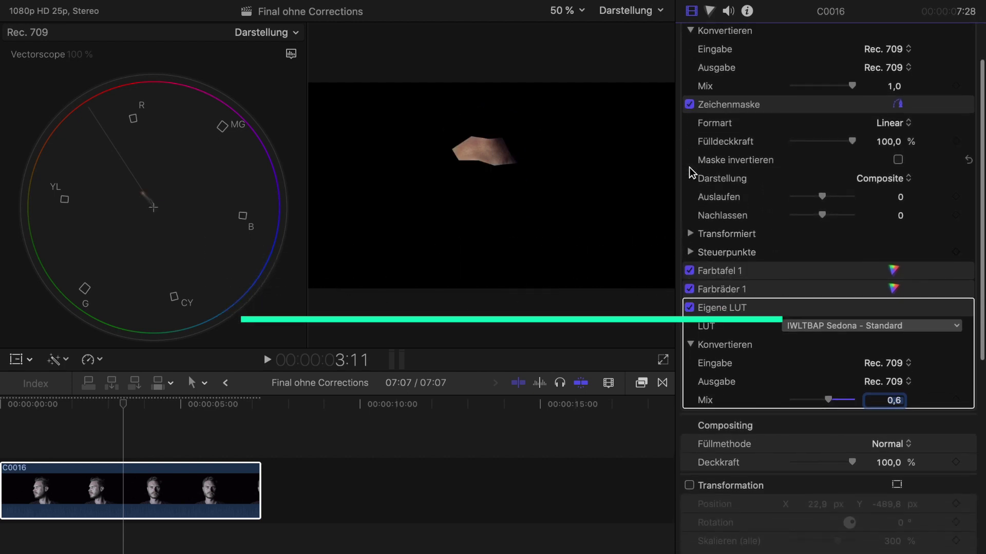
left_click(689, 484)
scroll(690, 488, "up", 4)
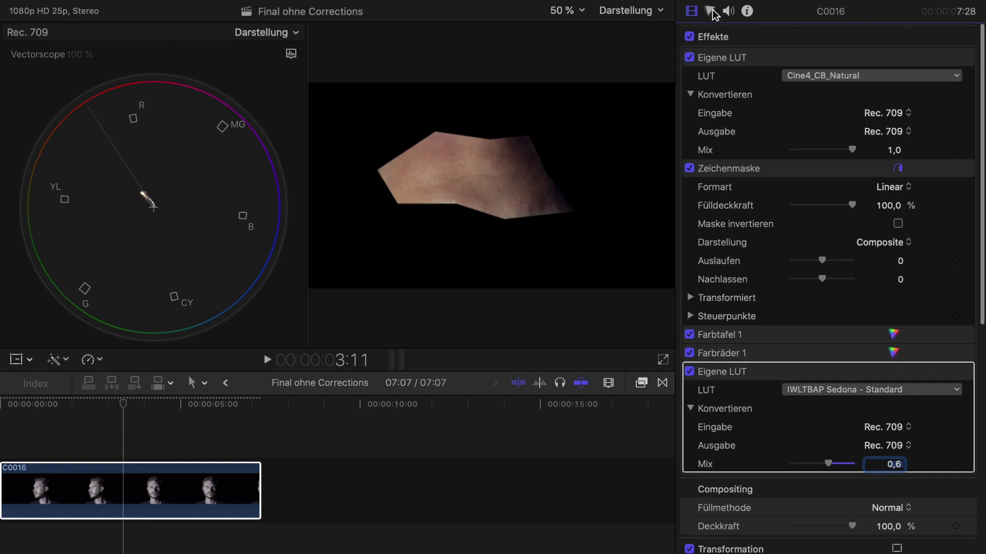
Raise the Färbung value of Farbräder 1 slightly to fine-tune the masked forehead's skin tone with the creative LUT.
left_click(711, 11)
scroll(734, 408, "down", 1)
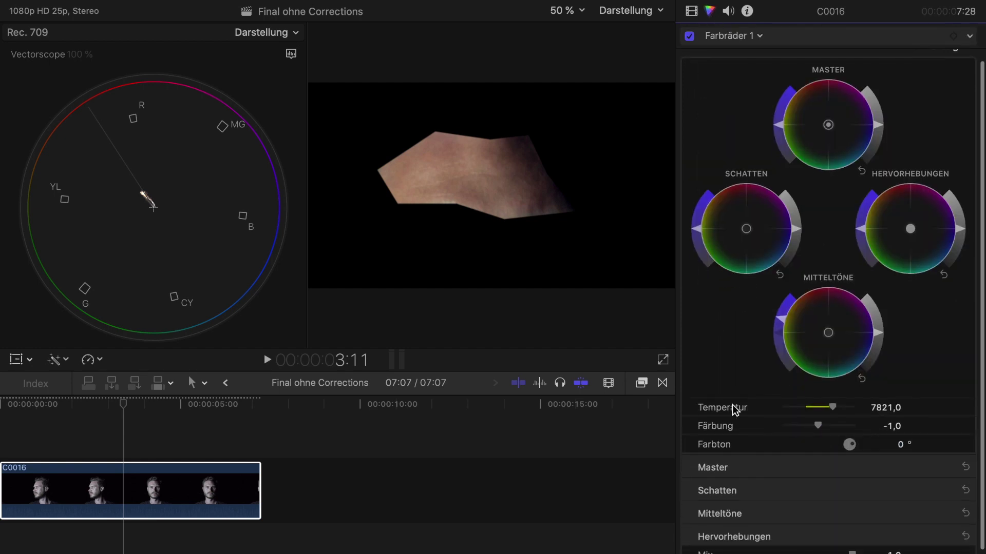
left_click(893, 426)
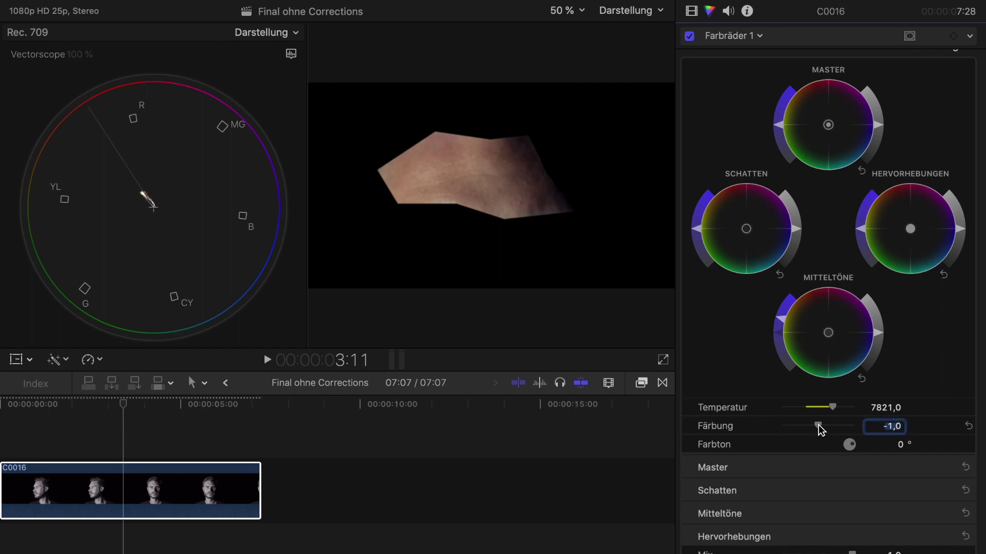
left_click_drag(818, 424, 823, 424)
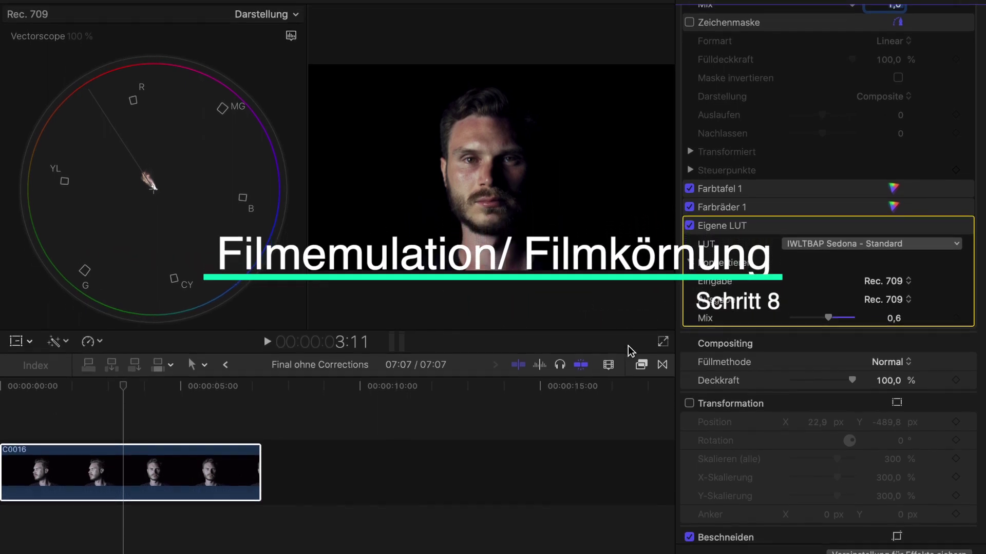
Find the Filmkörnung effect by searching the effects for "film", apply it to the clip and close the effects browser.
left_click(641, 379)
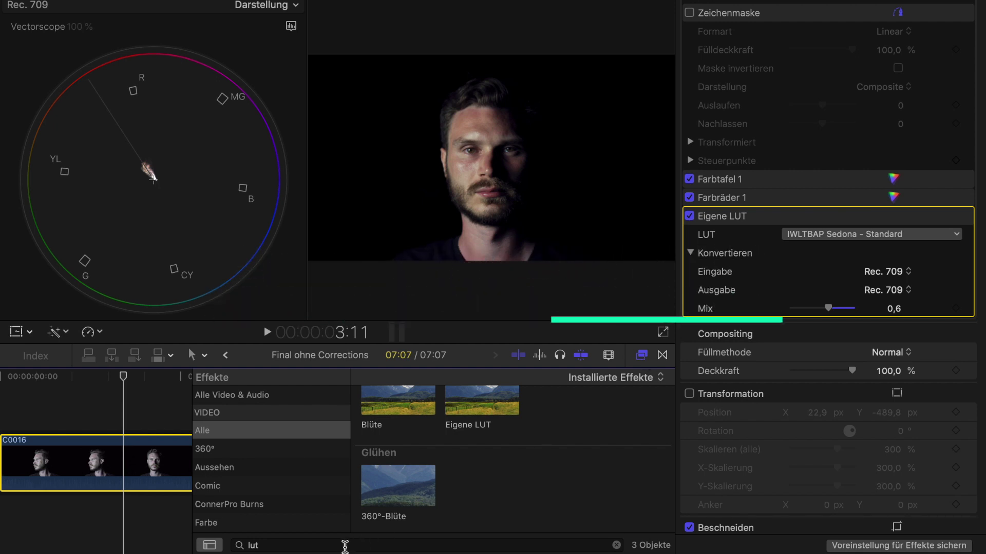
double_click(345, 545)
type("film")
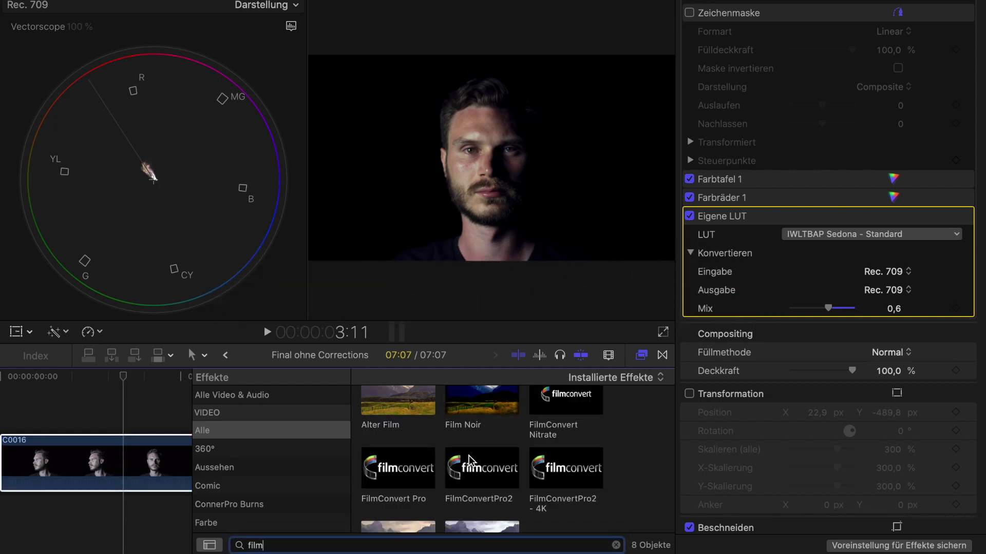
scroll(468, 456, "down", 2)
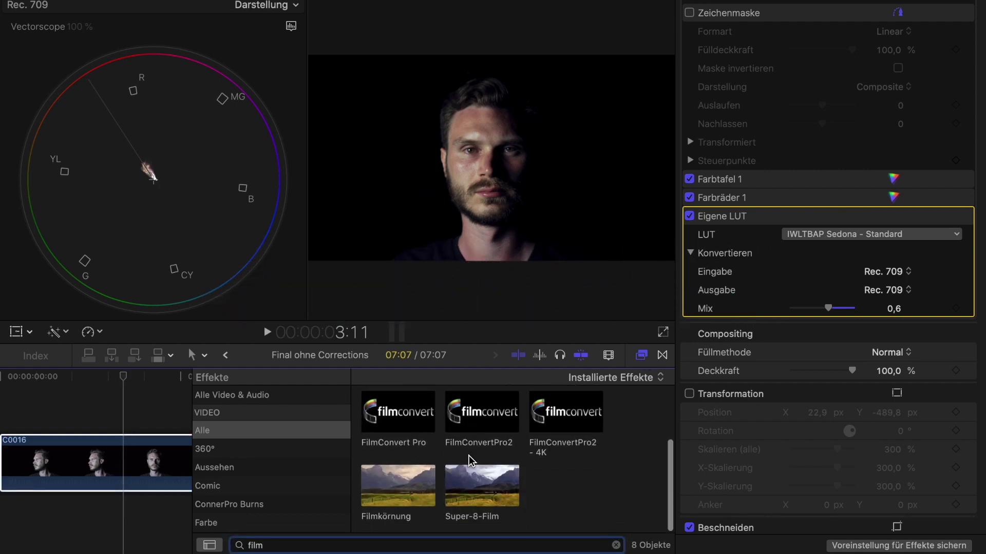
left_click(393, 492)
left_click_drag(392, 492, 146, 463)
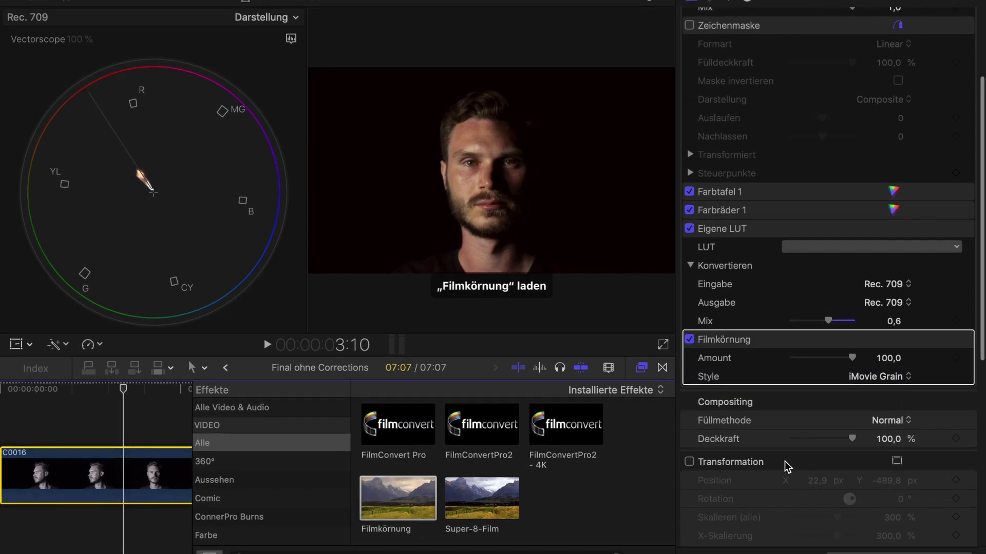
left_click(641, 355)
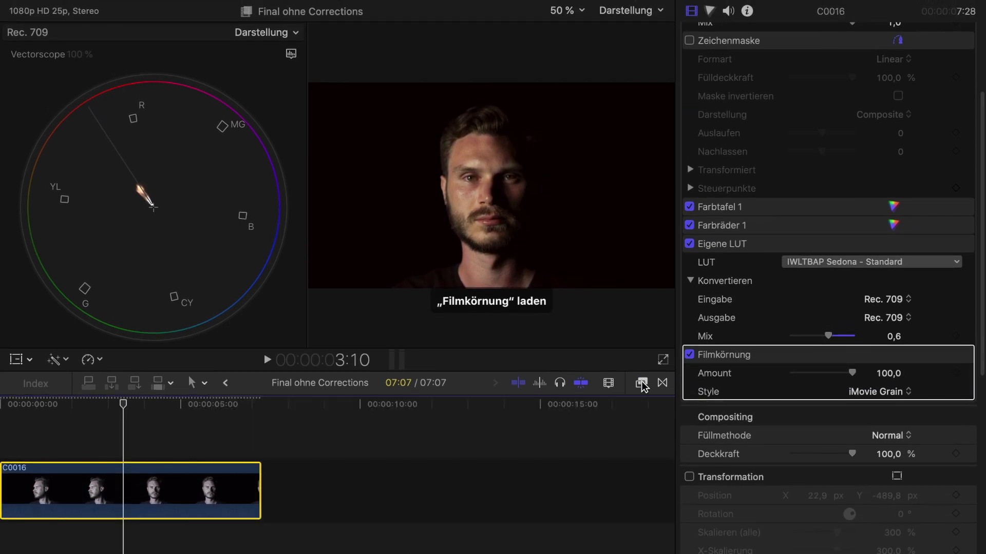
Set the Filmkörnung style to Realistic Grain, hide the video scopes and set the grain Amount to 70.
left_click(886, 393)
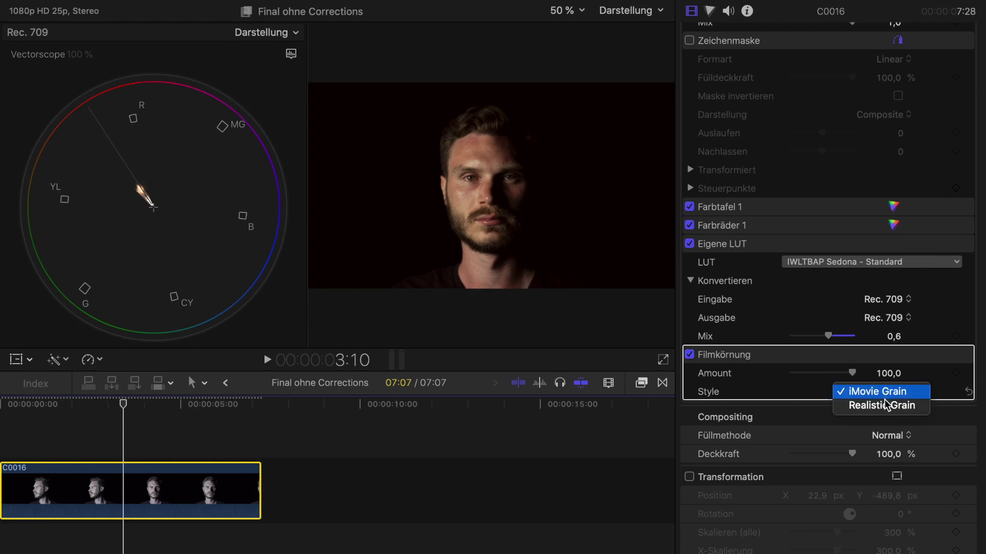
left_click(885, 407)
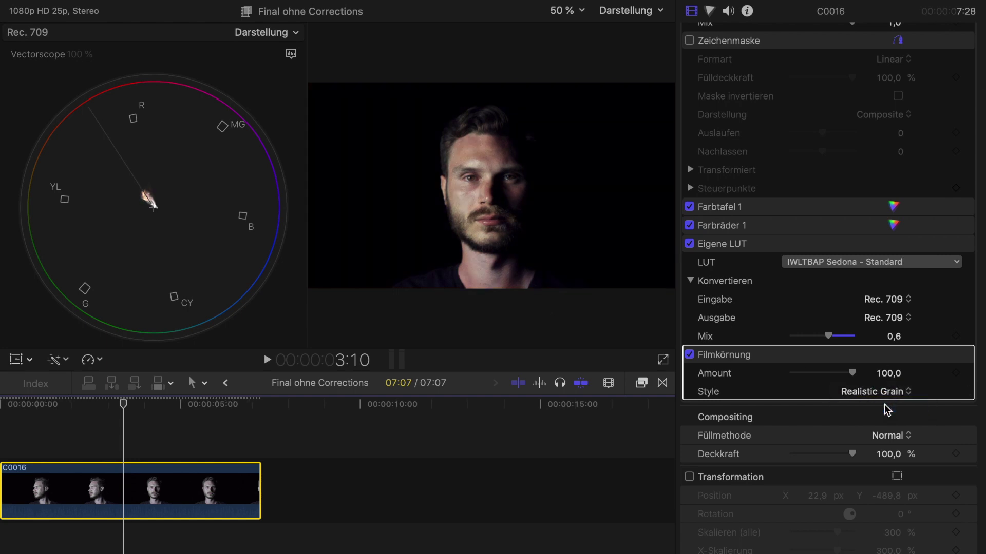
key("super+7")
left_click(889, 374)
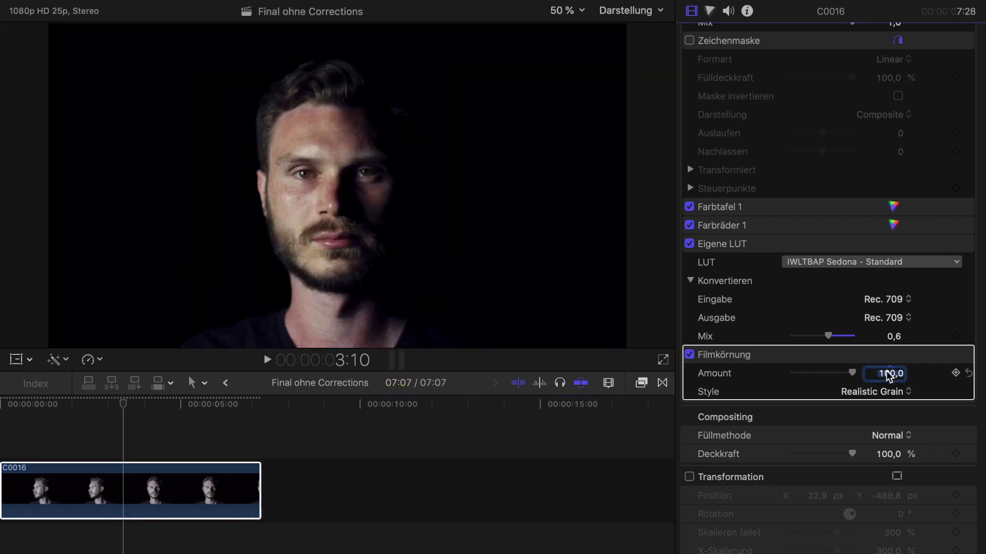
type("70")
key("Return")
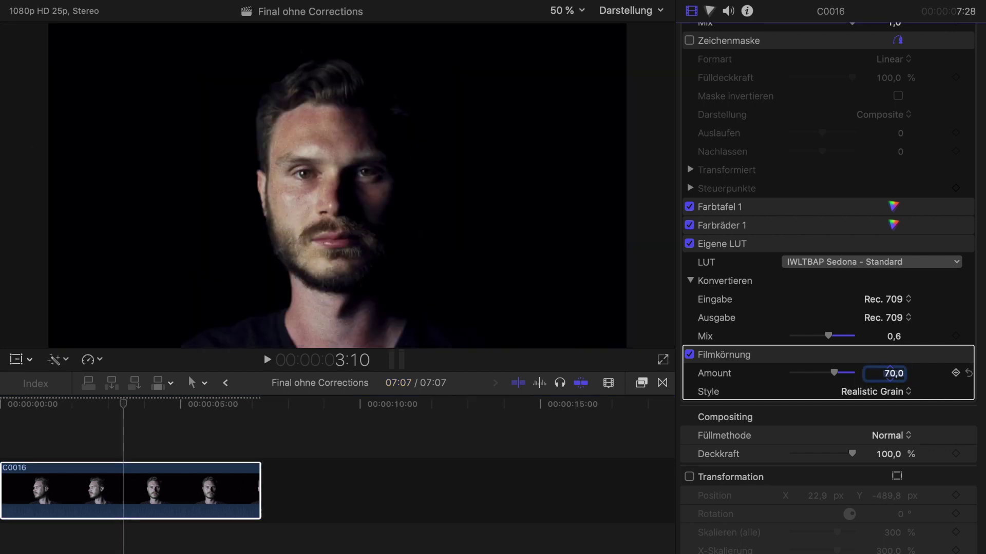
Compare the image with Filmkörnung off and on, and turn off all Effekte to view the uncorrected clip.
left_click(690, 359)
left_click(690, 359)
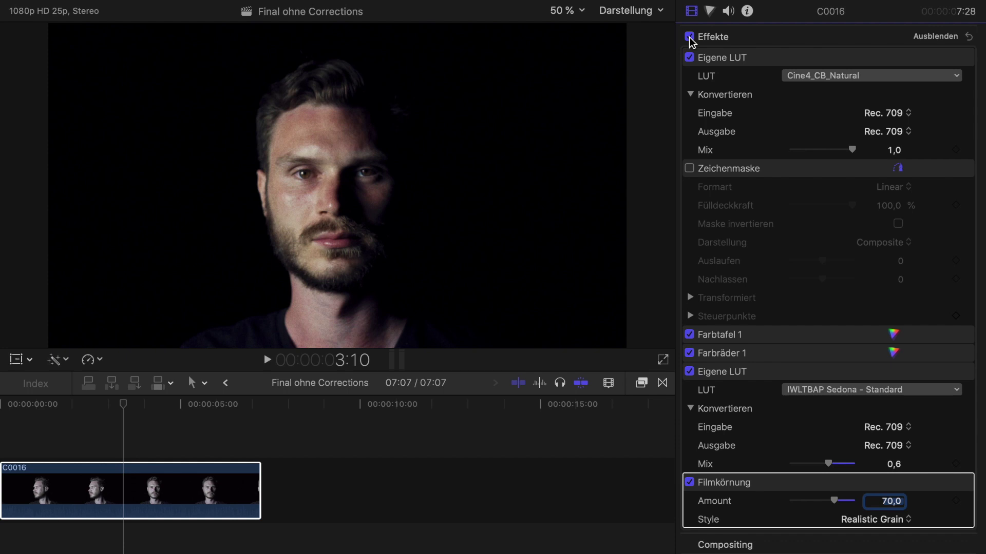
left_click(689, 37)
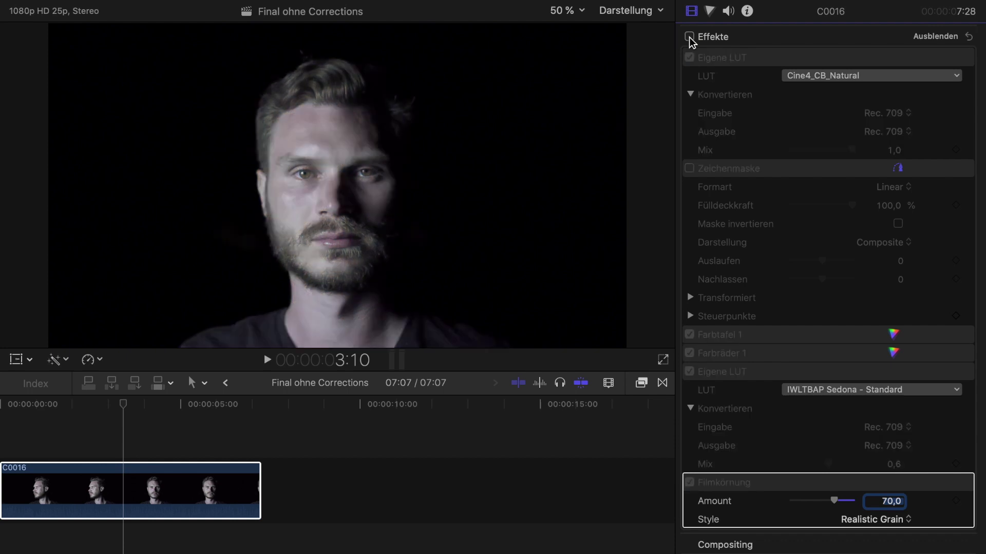